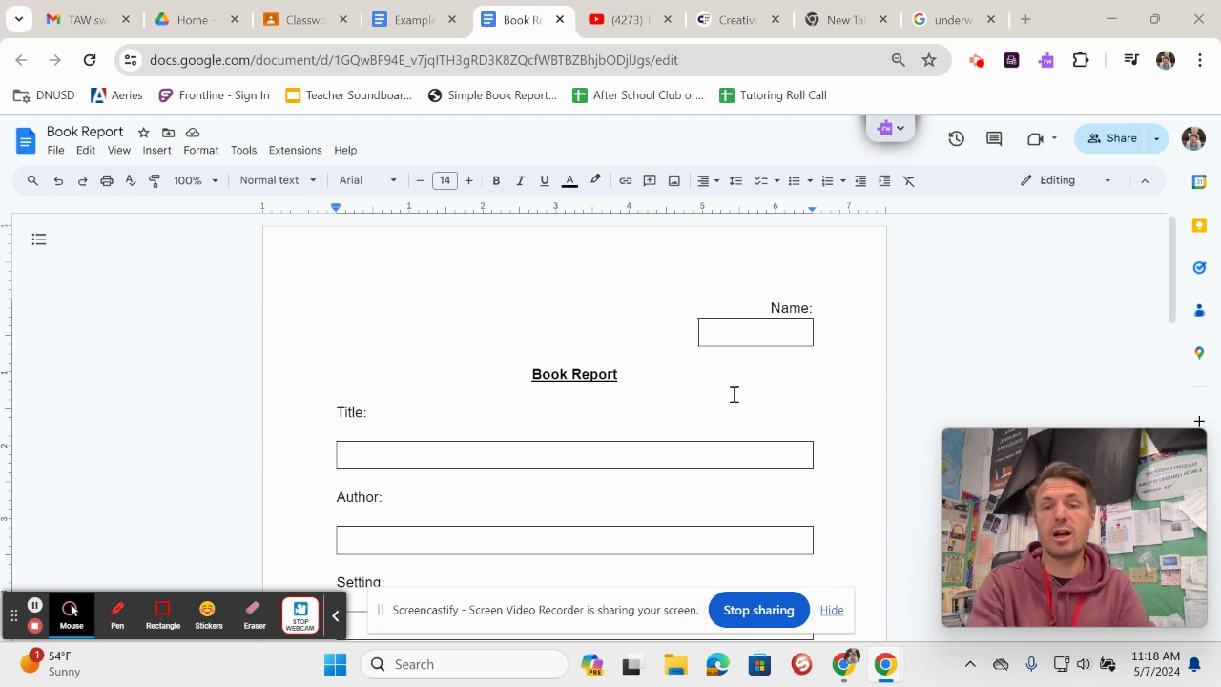
Fill in the Name box of the book report with the teacher's title and surname
double_click(740, 332)
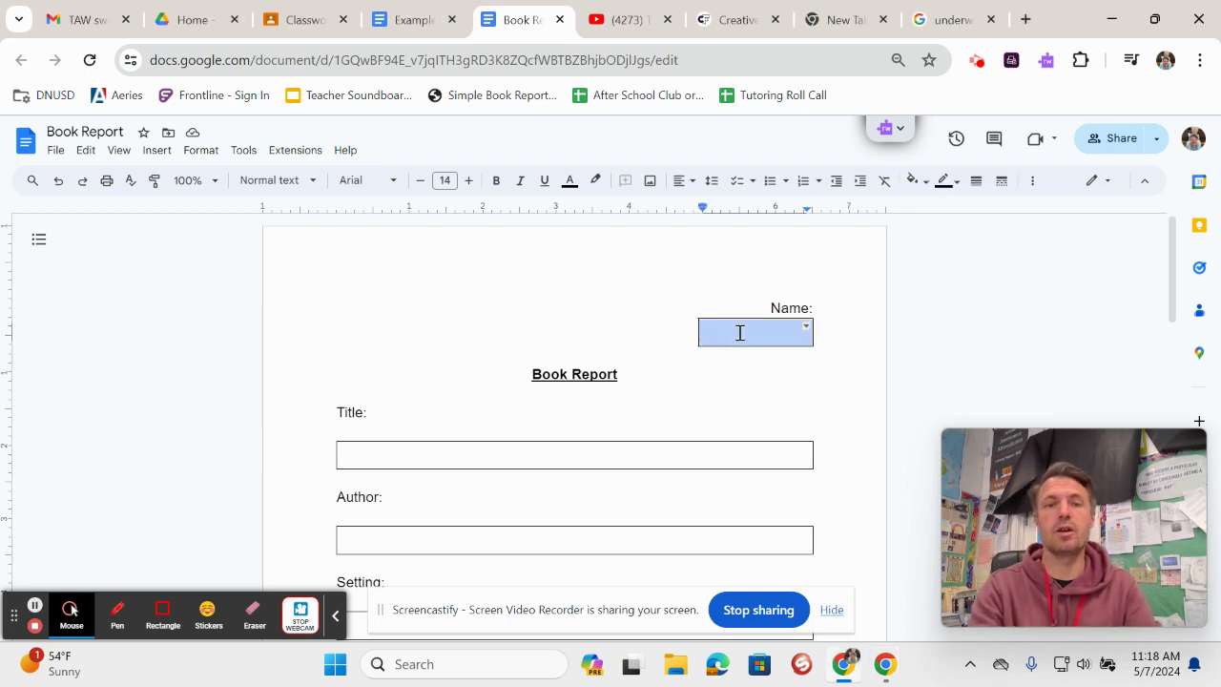
click(740, 332)
text(Mr.)
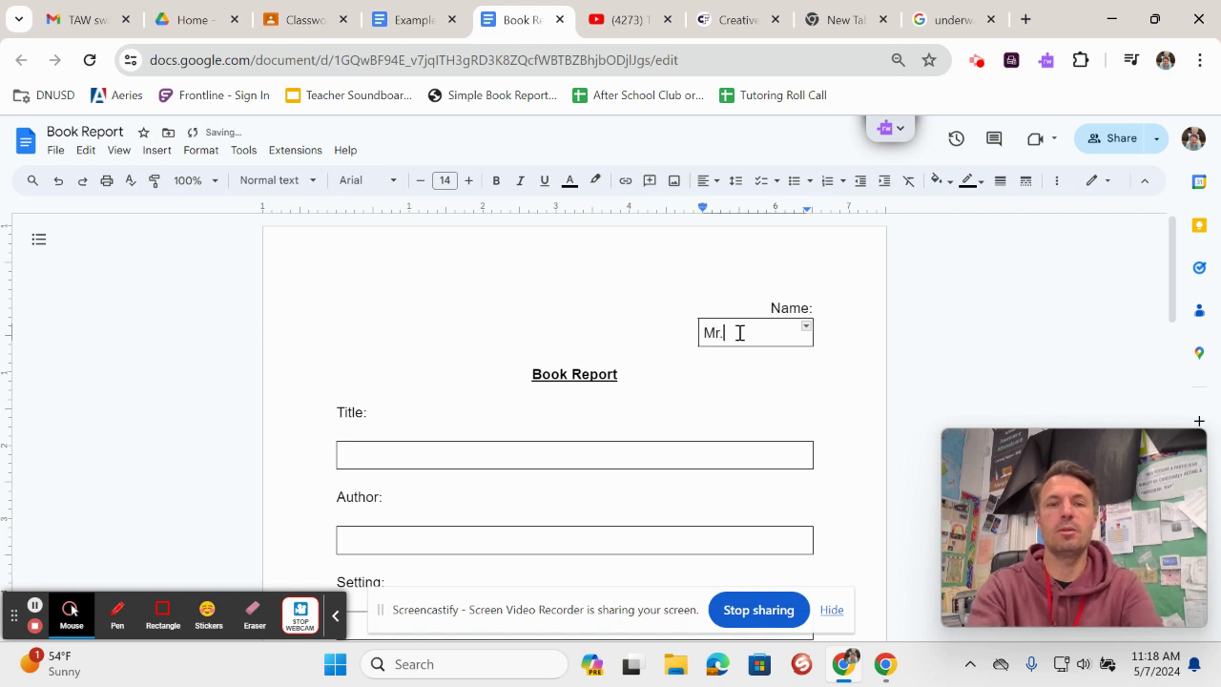
text( Dauber)
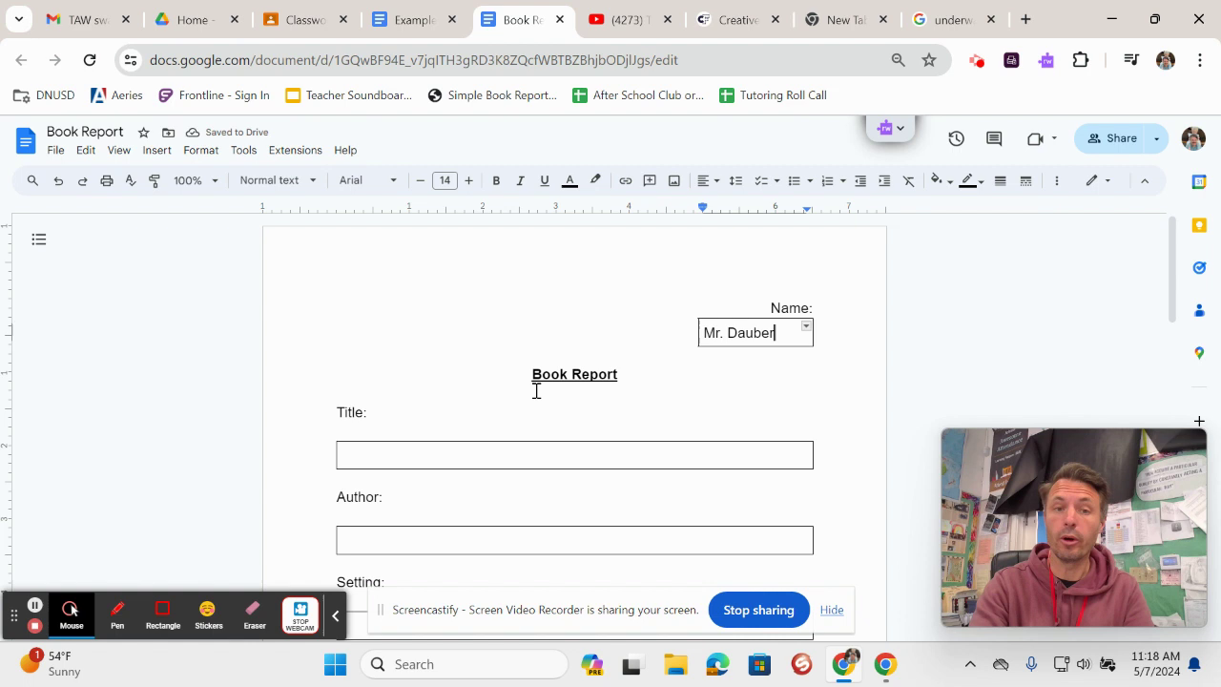
Enter "Island of the Blue Dolphins" in the Title box of the book report
click(440, 456)
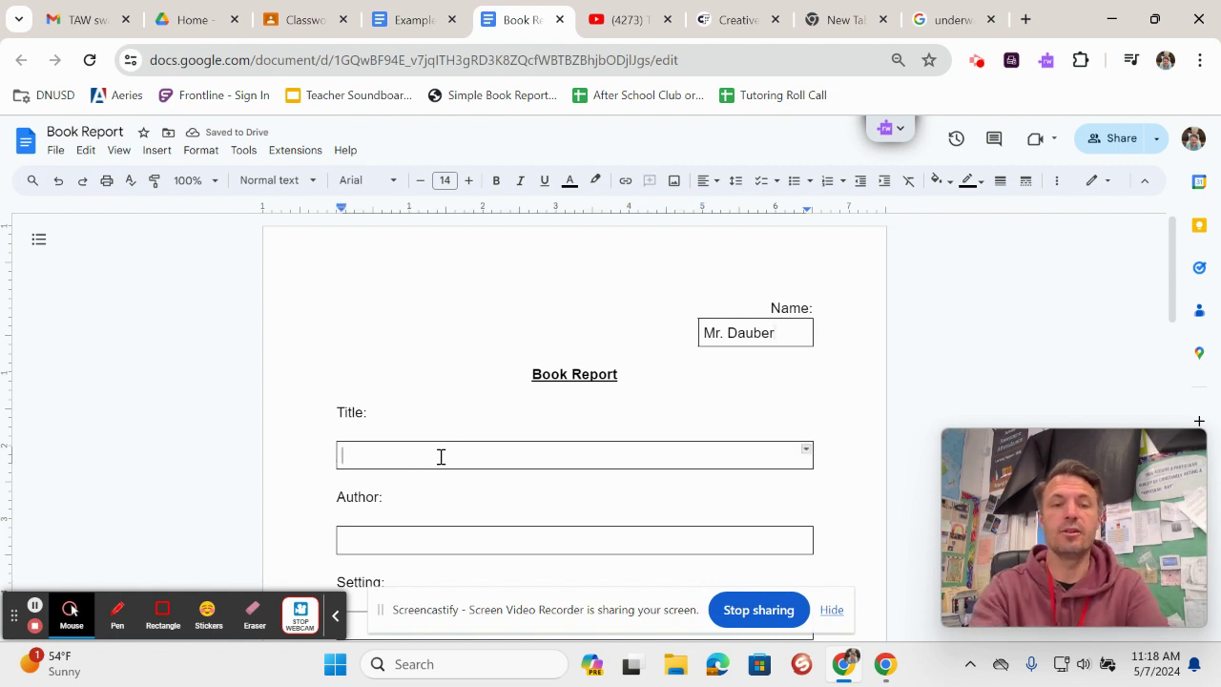
text(ISl)
key(BackSpace)
key(BackSpace)
text(sland )
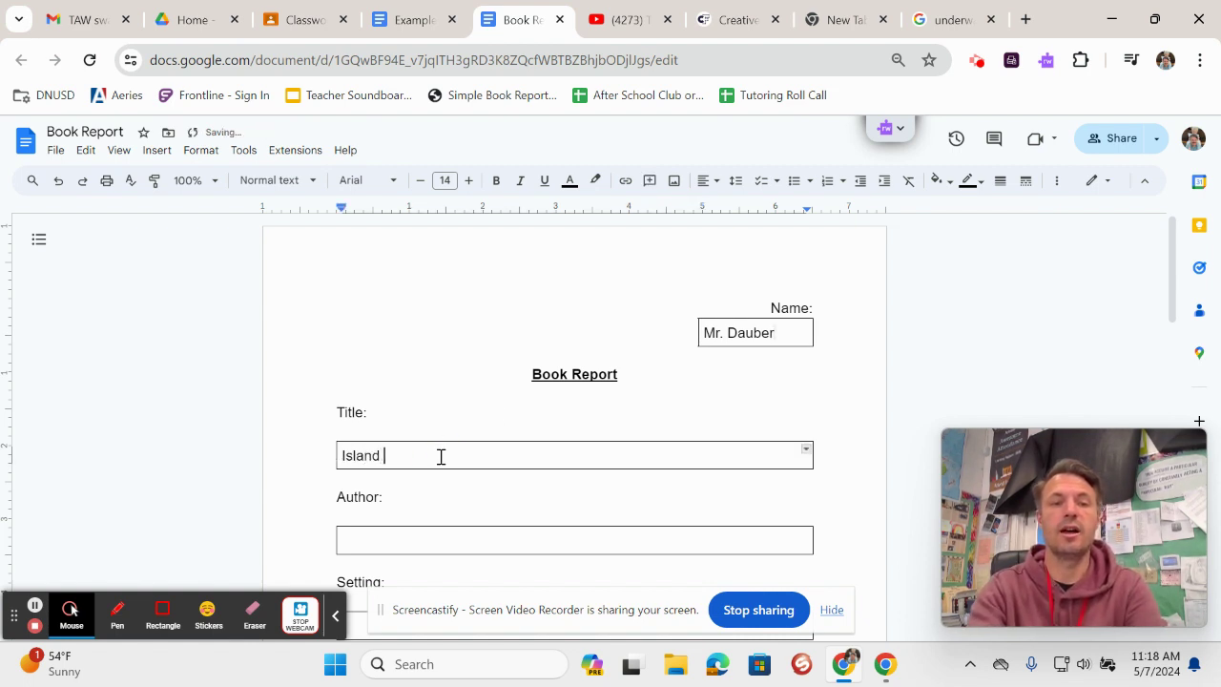
text(of the Blue)
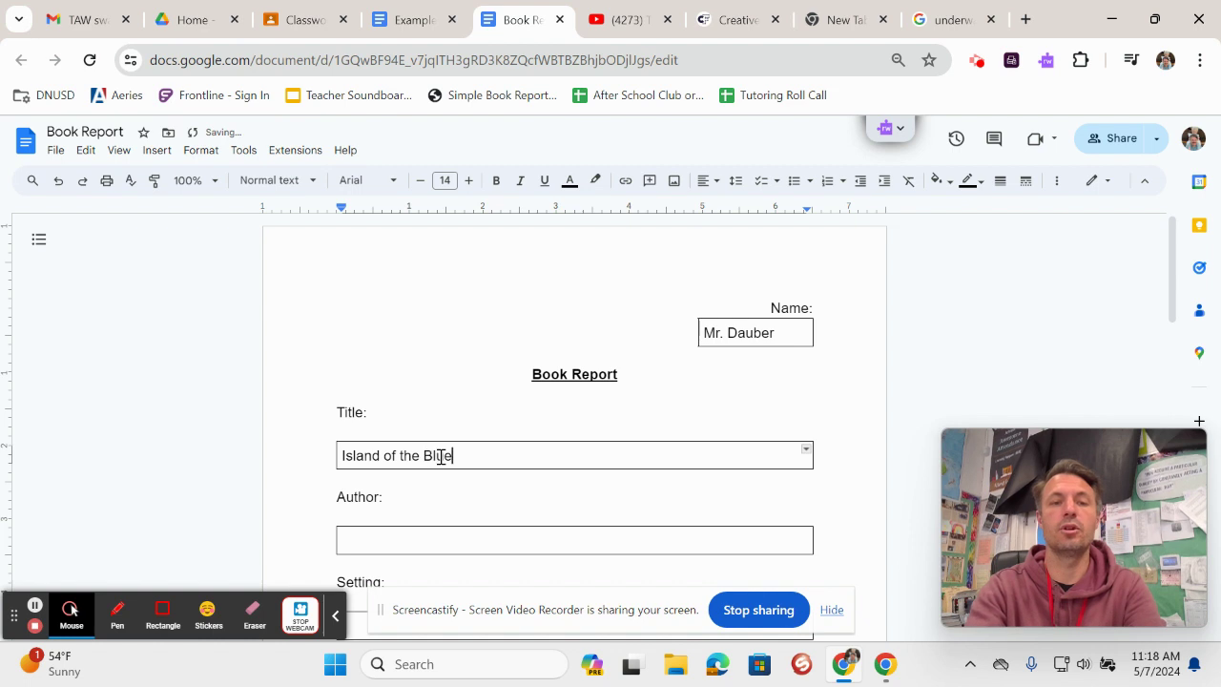
text( Dolphins)
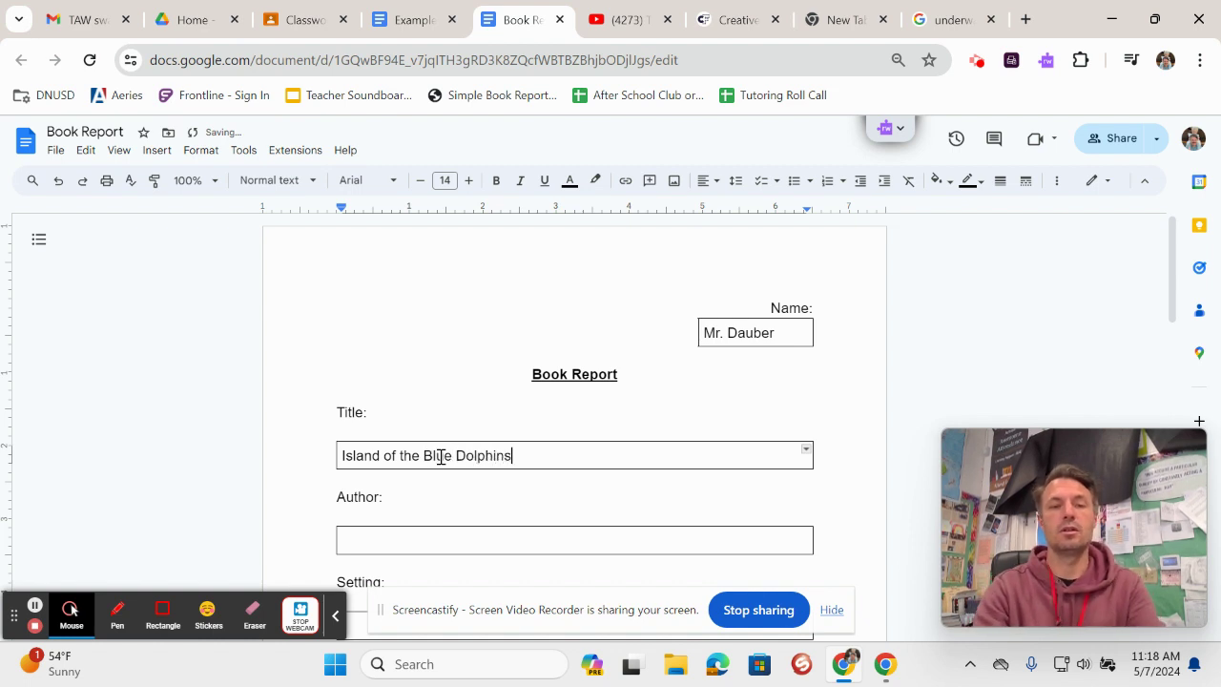
Enter "Scott O'Dell" in the Author box of the book report
scroll(564, 504, down, 1)
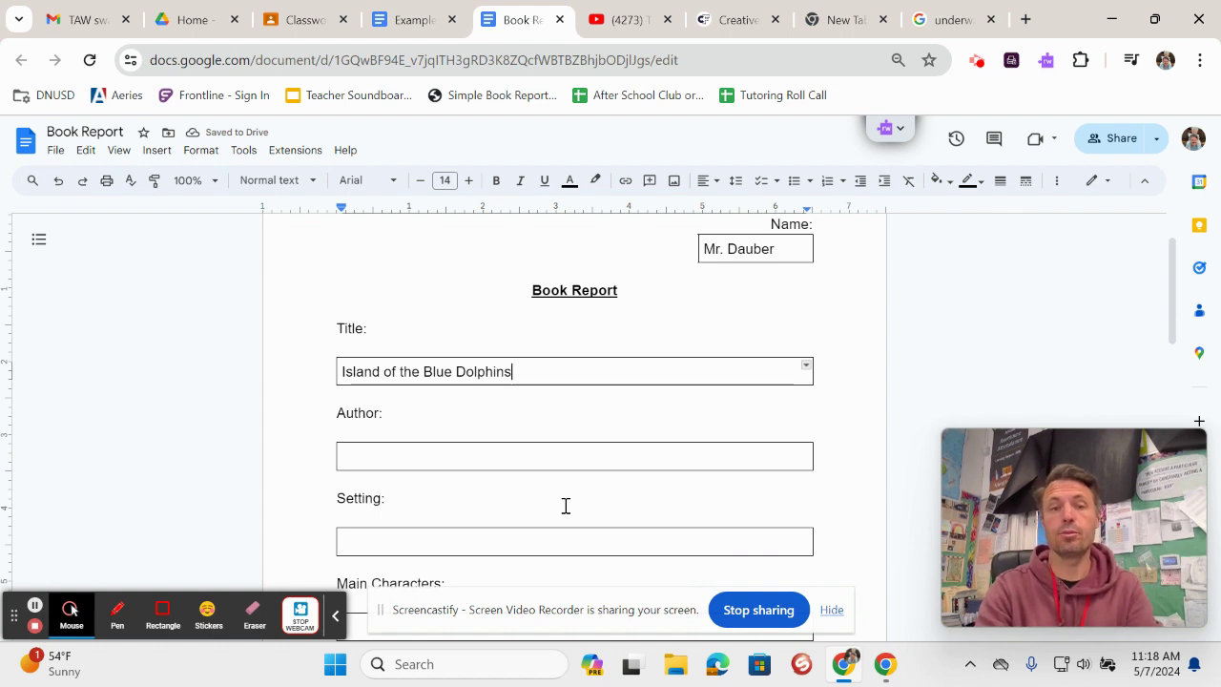
click(422, 457)
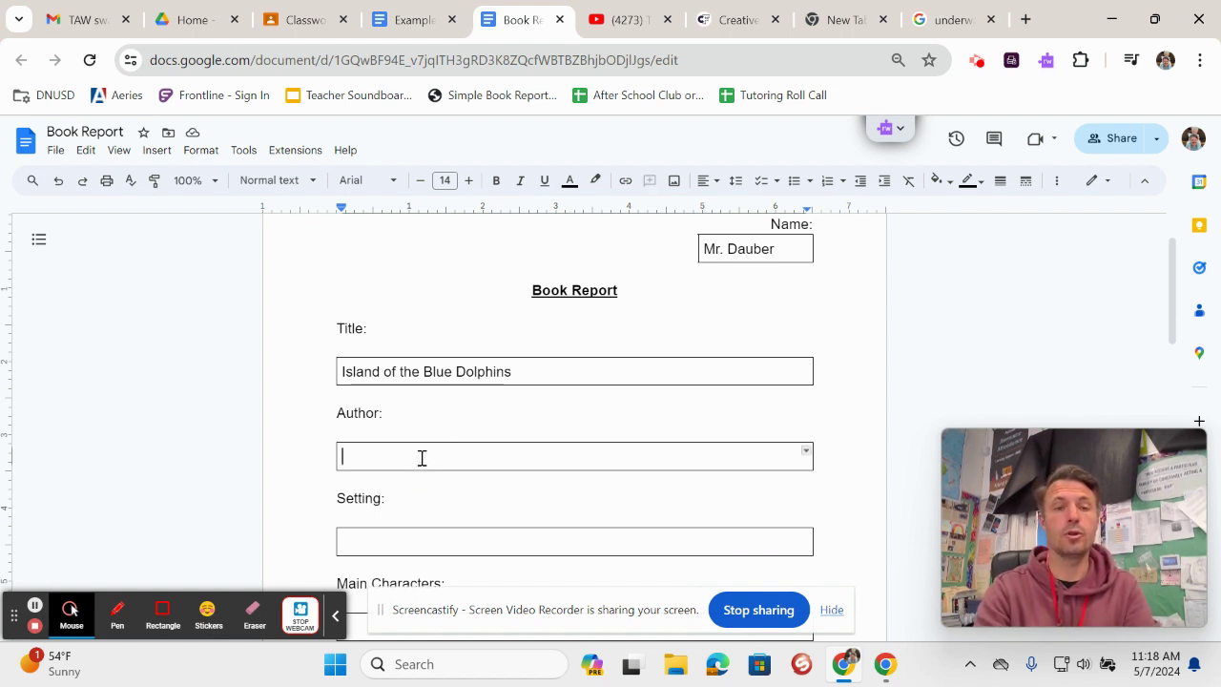
click(384, 455)
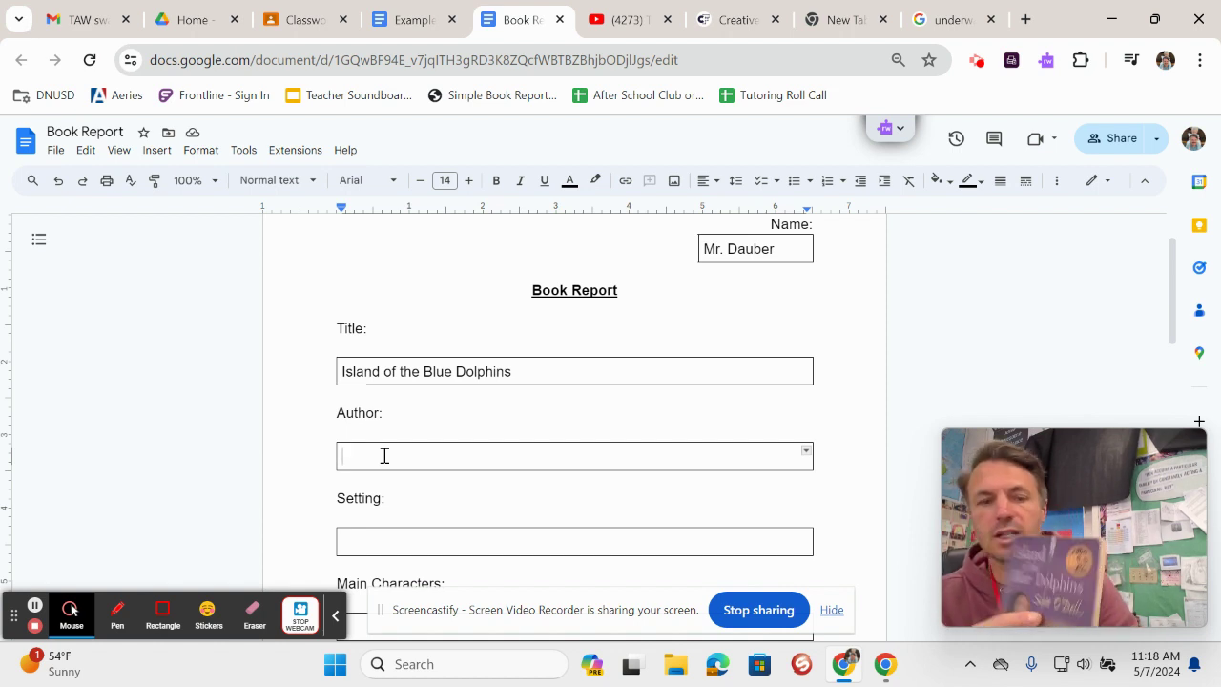
text(Scott)
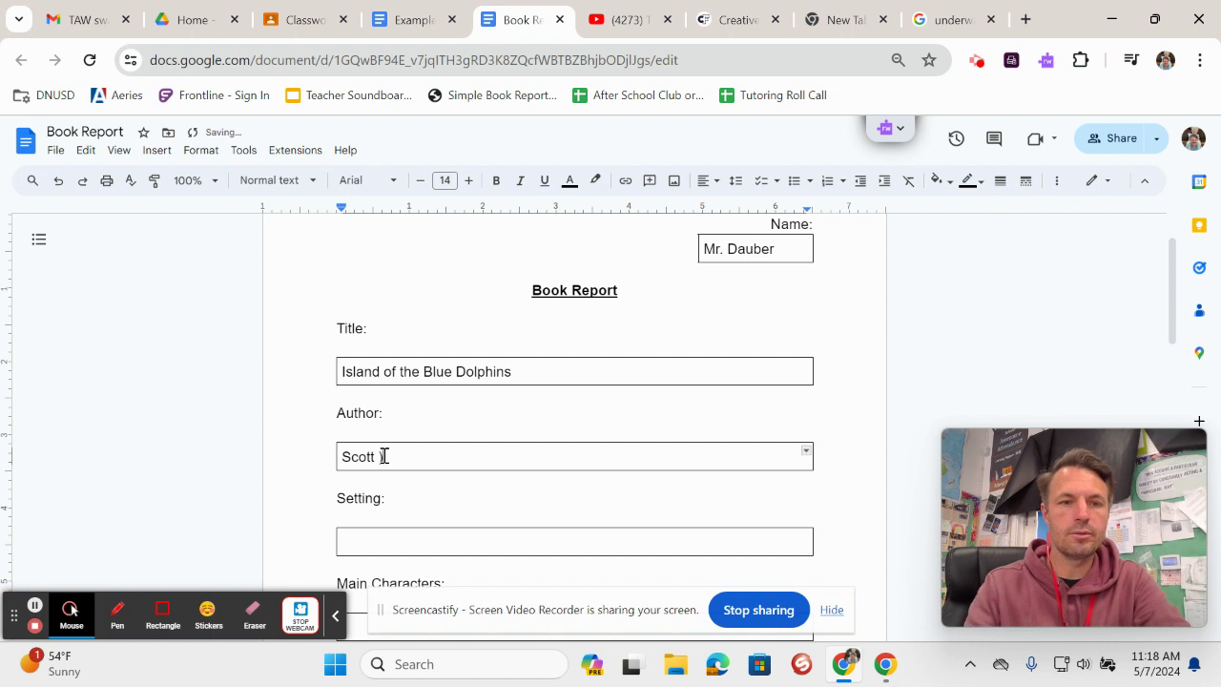
text(L)
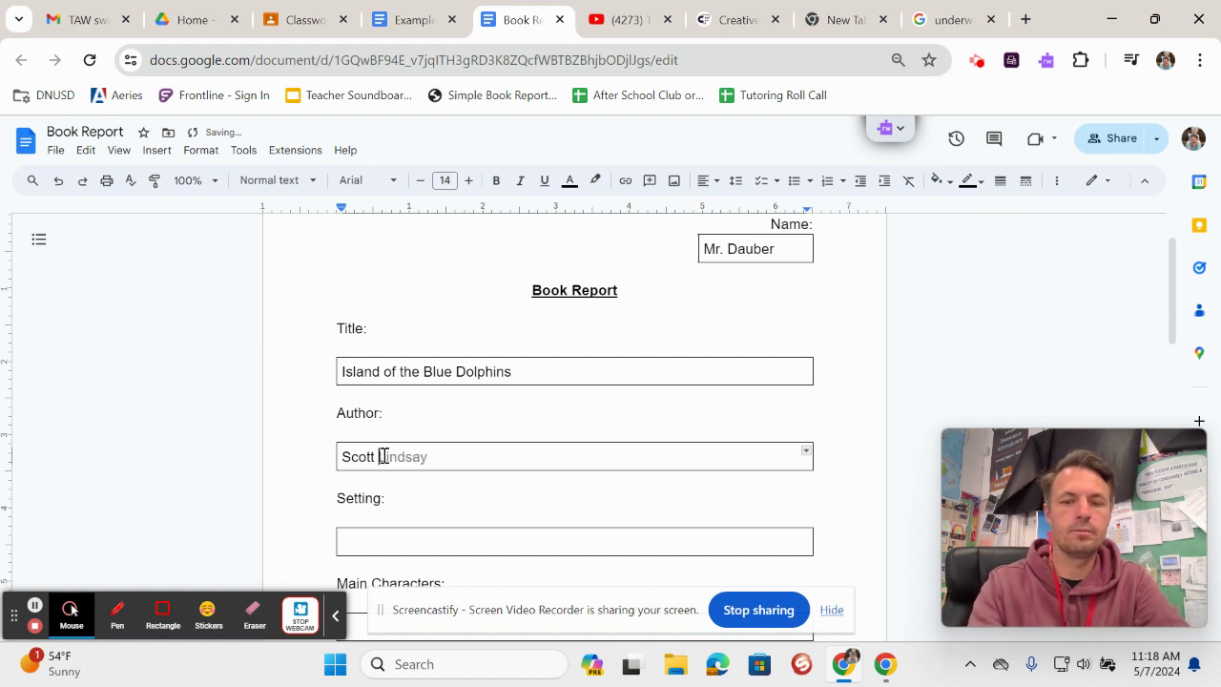
key(BackSpace)
text(O'D)
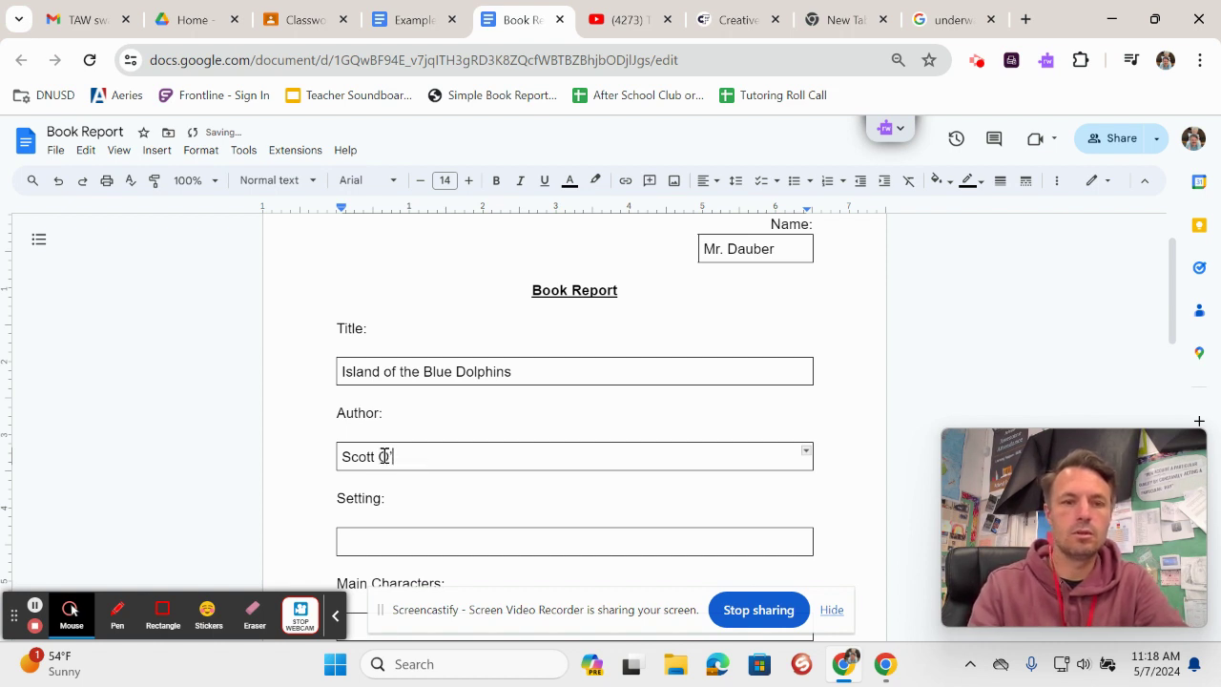
text(ell)
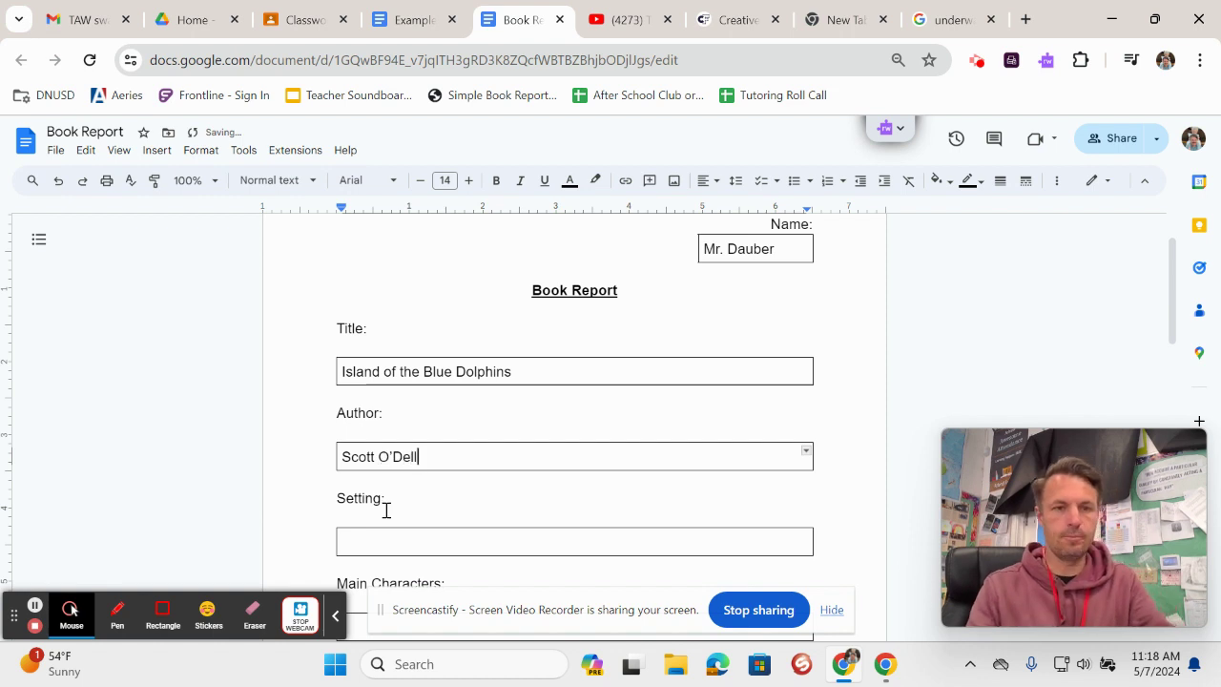
Go to the empty Setting box, read the Setting entry in the Example Book Report document, and return to the Book Report
scroll(425, 530, down, 2)
click(393, 404)
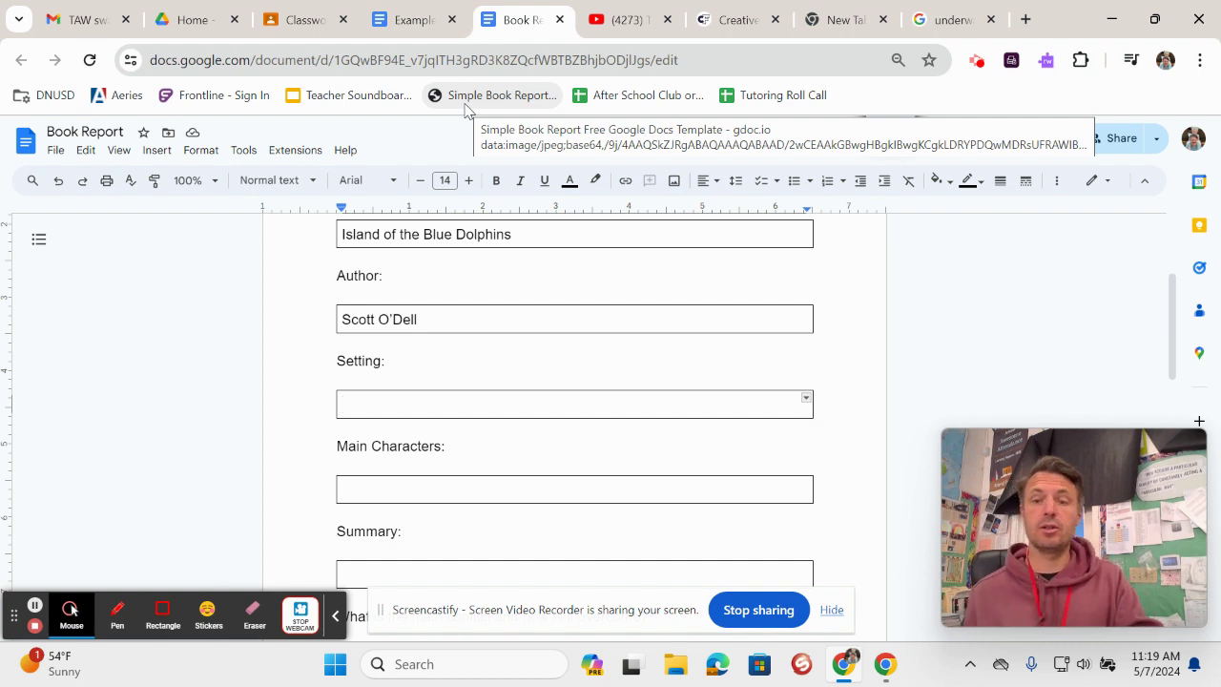
click(424, 21)
scroll(594, 451, down, 2)
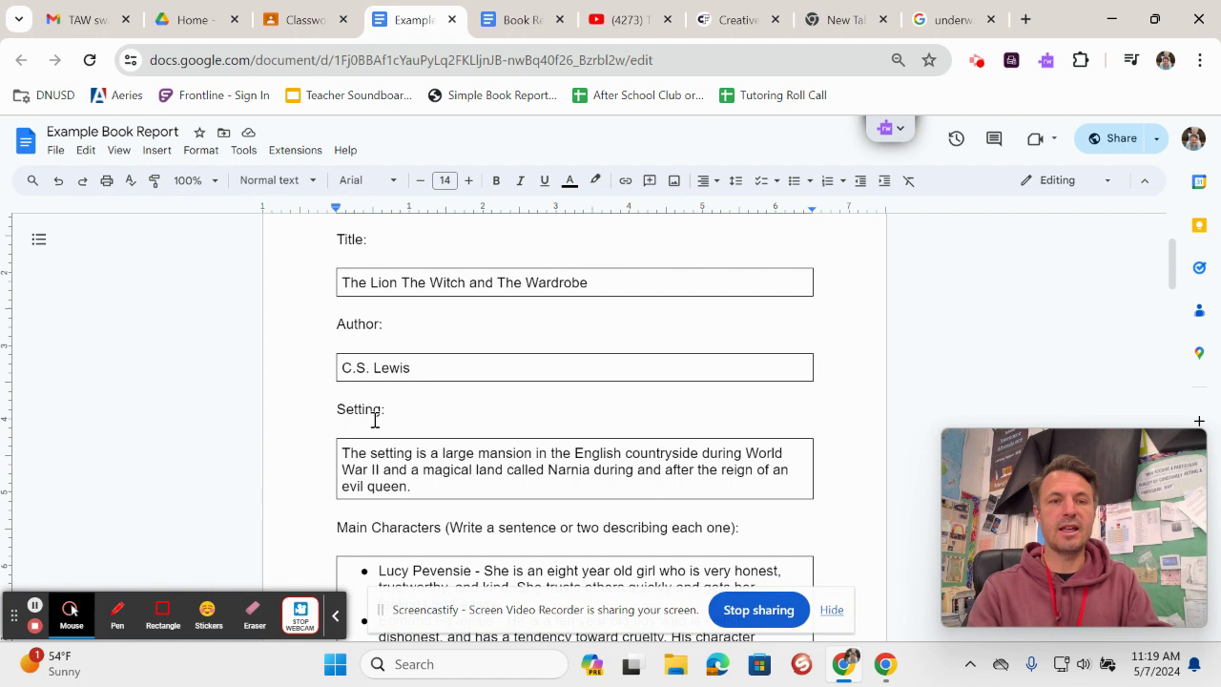
scroll(530, 444, down, 1)
scroll(528, 447, down, 1)
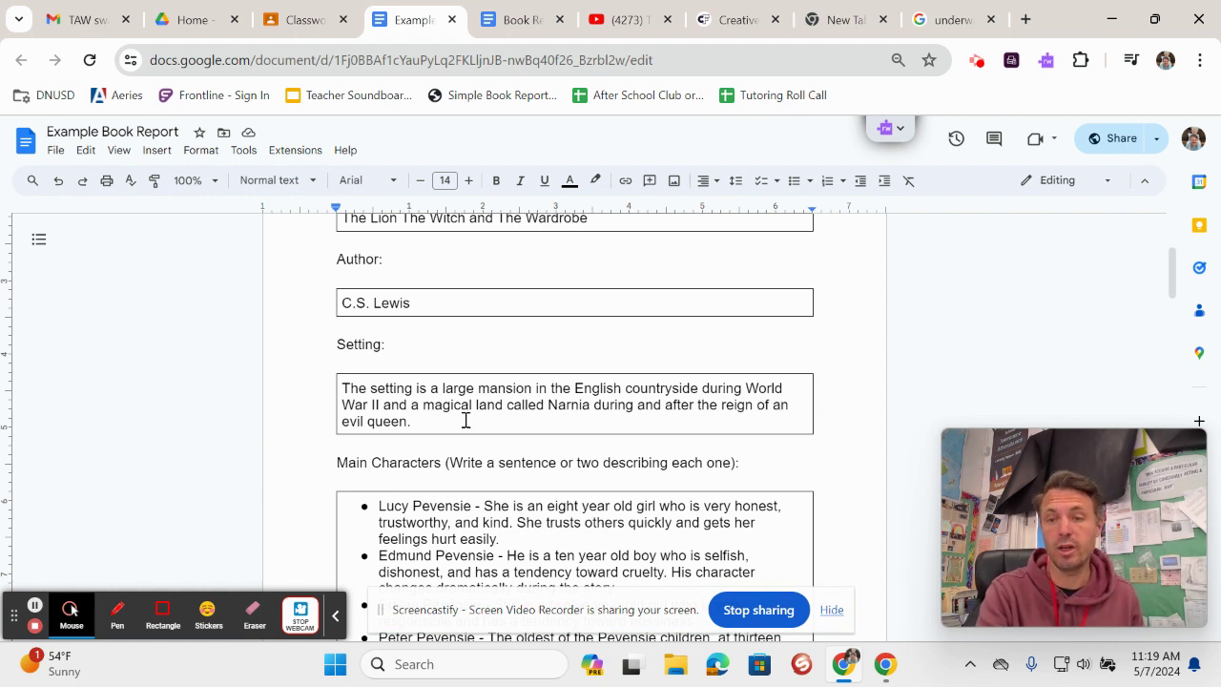
click(520, 21)
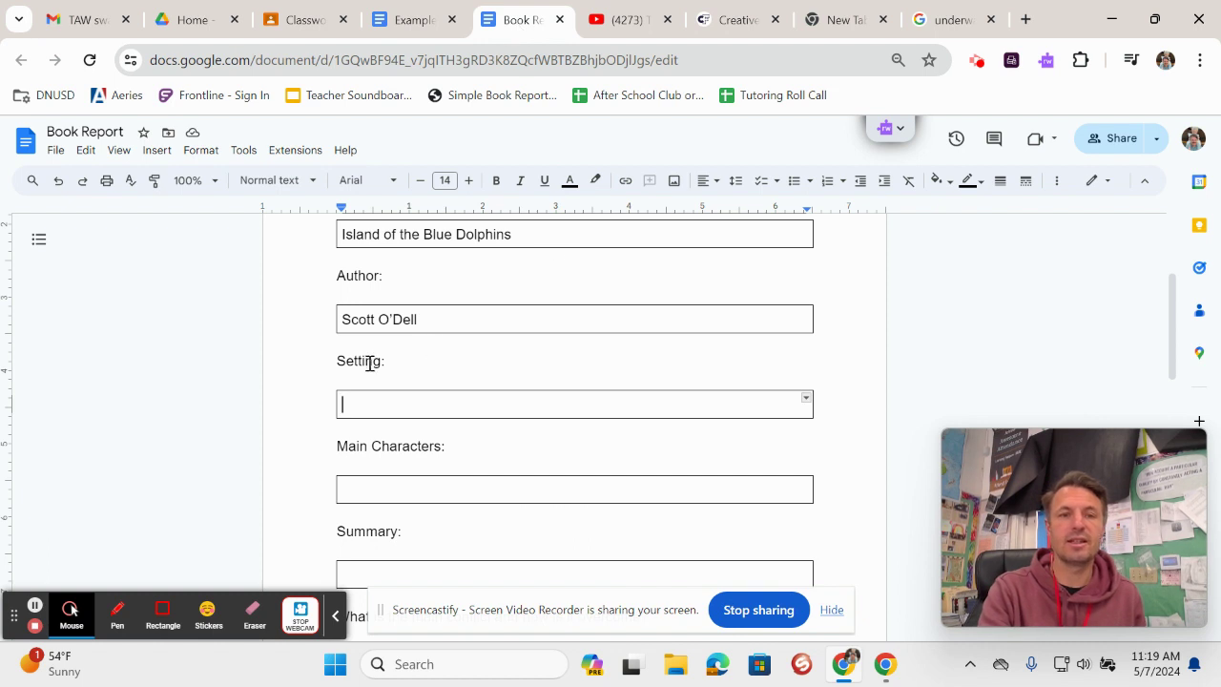
Review the Main Characters descriptions in the Example Book Report, then place the cursor in the Book Report's Main Characters box
scroll(443, 434, down, 1)
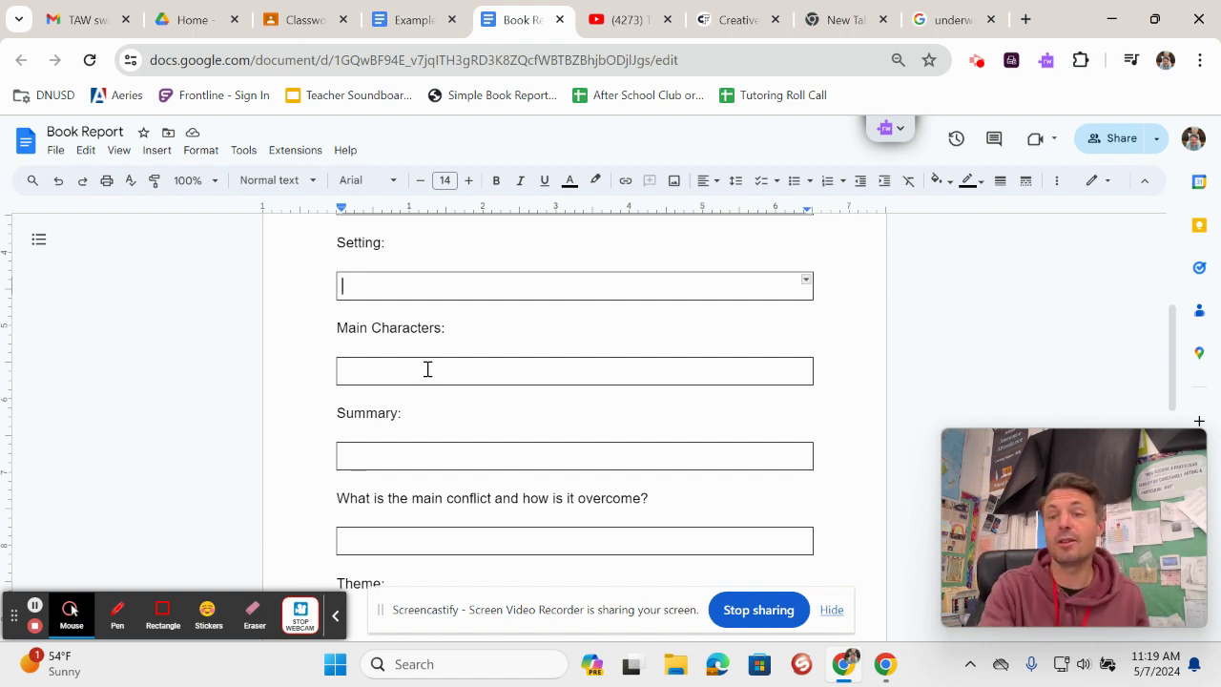
click(408, 29)
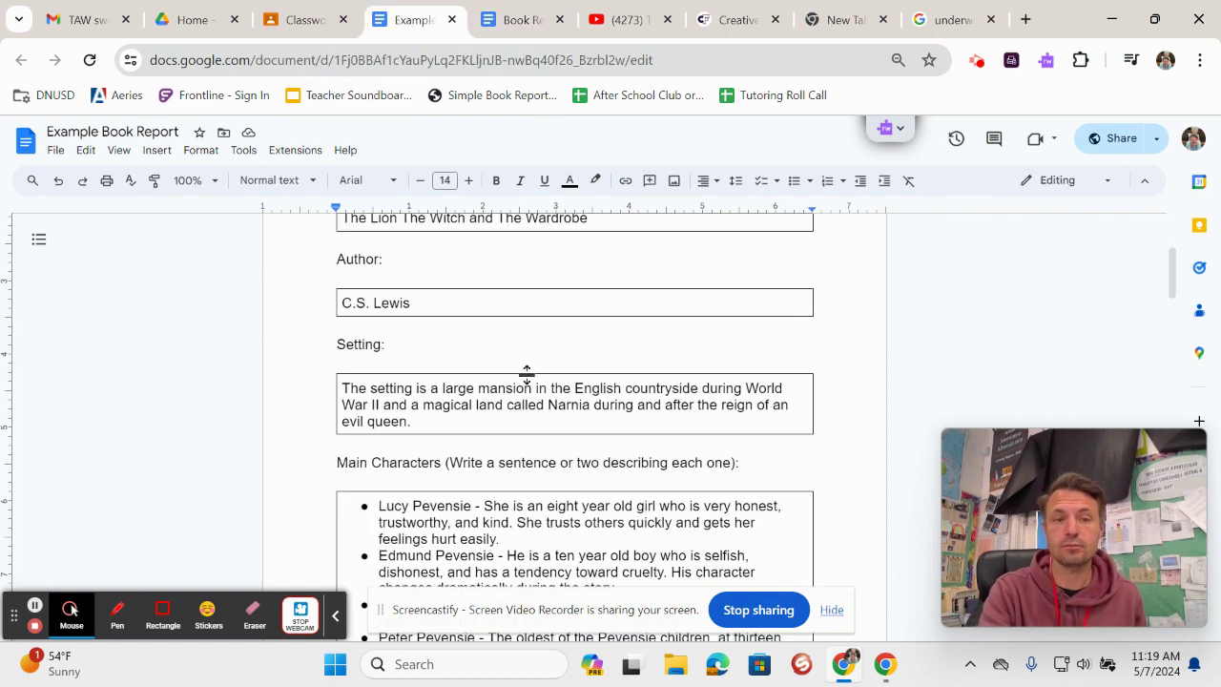
scroll(527, 375, down, 3)
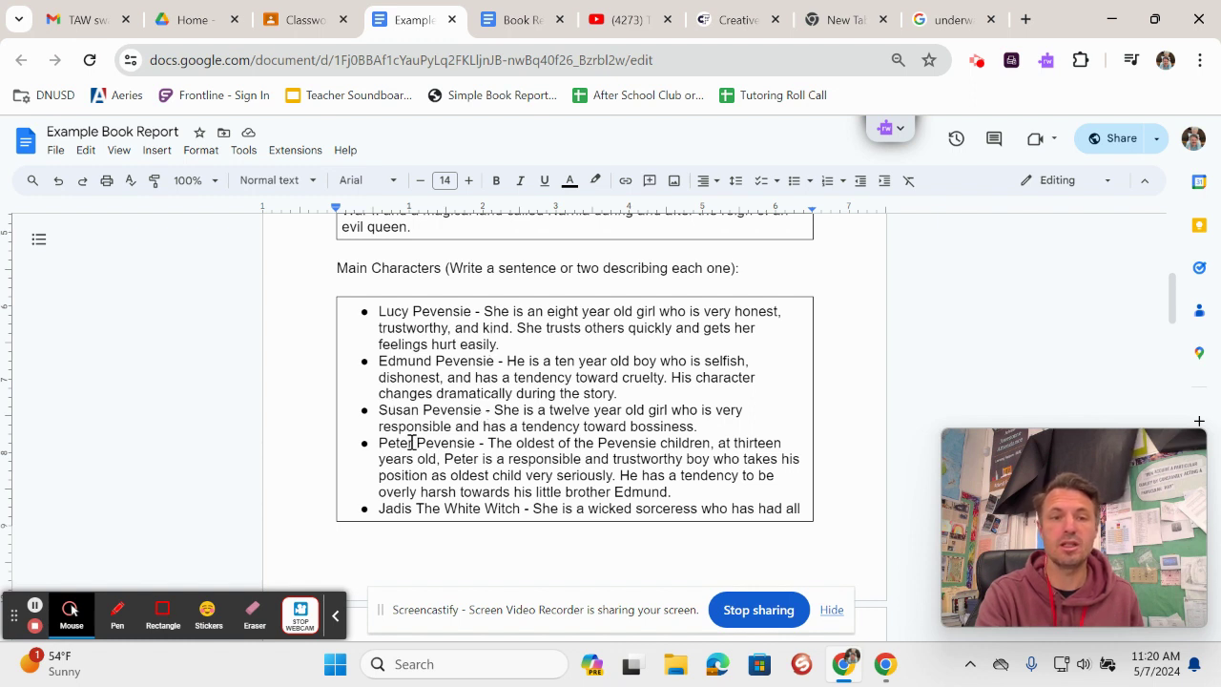
scroll(477, 449, down, 1)
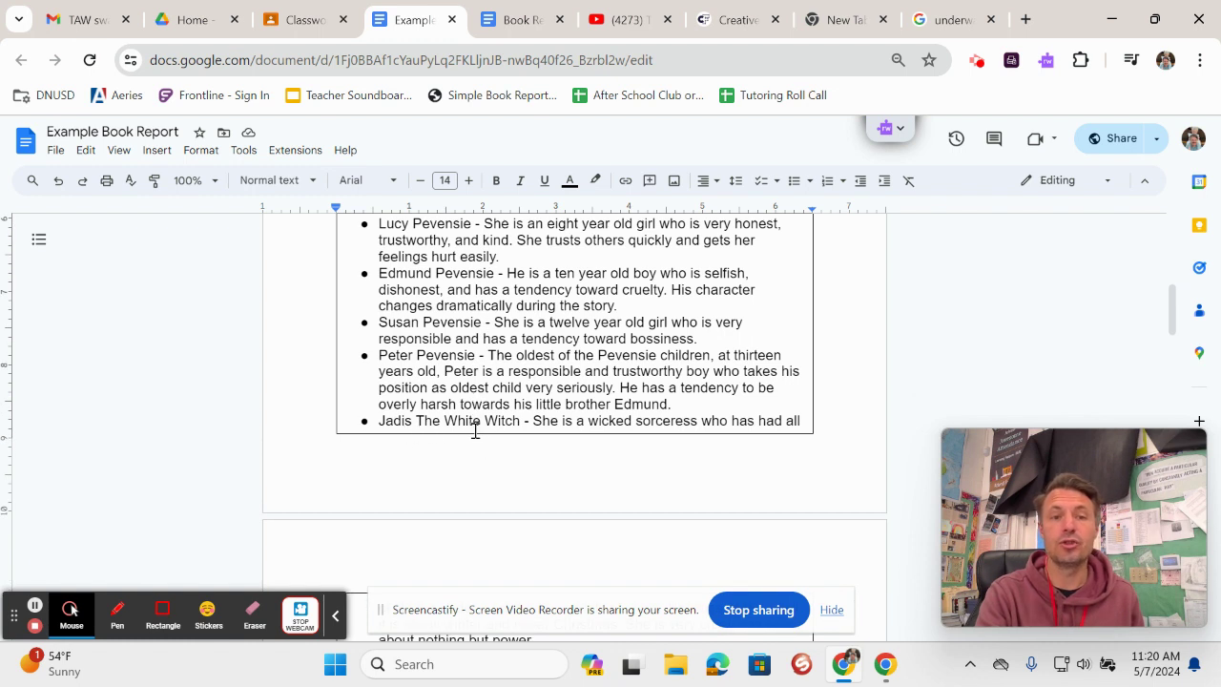
scroll(485, 430, down, 1)
scroll(486, 429, down, 3)
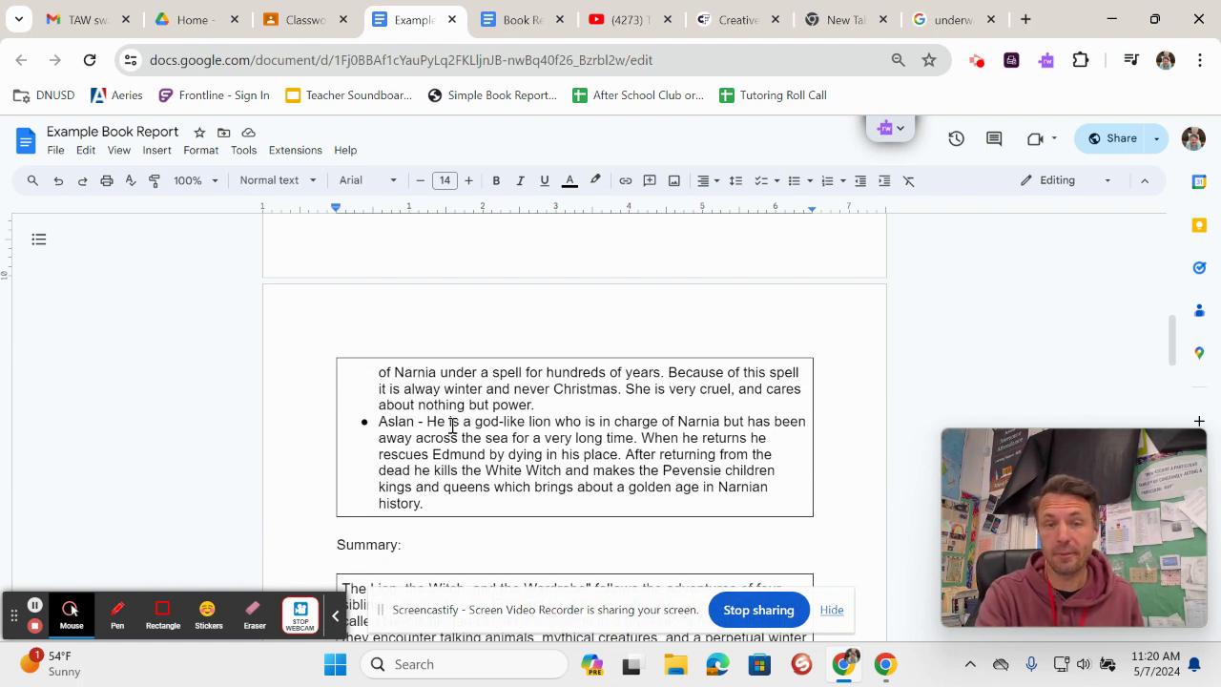
scroll(451, 425, up, 5)
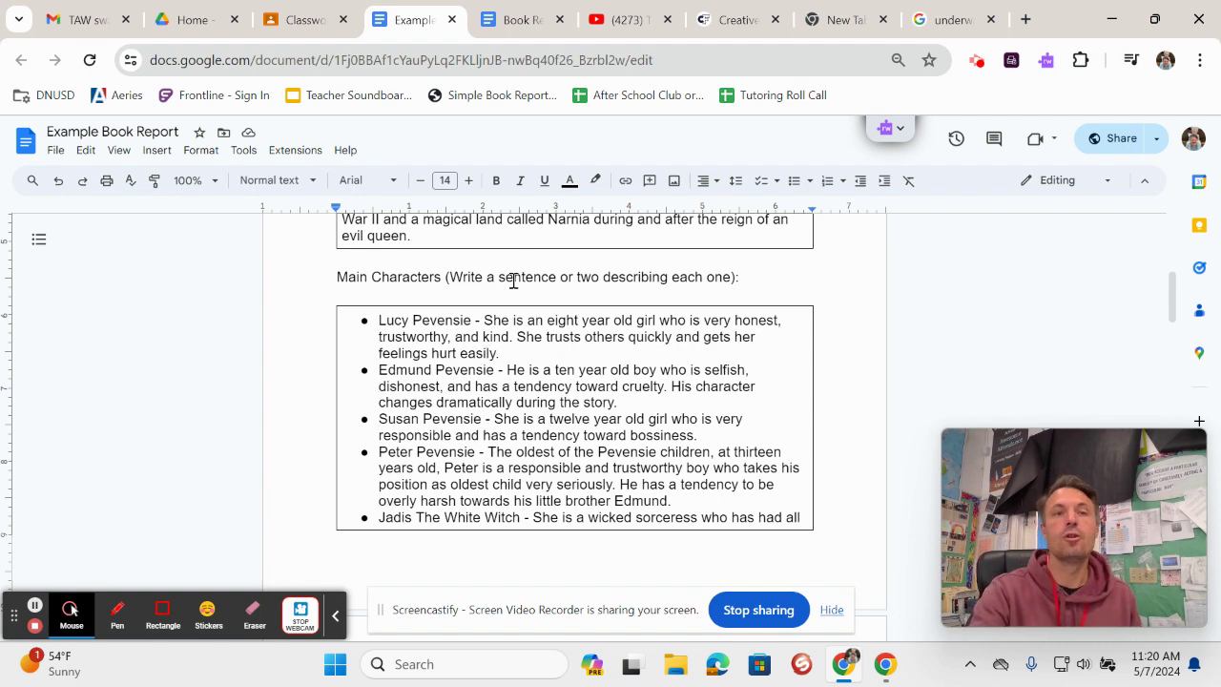
click(510, 20)
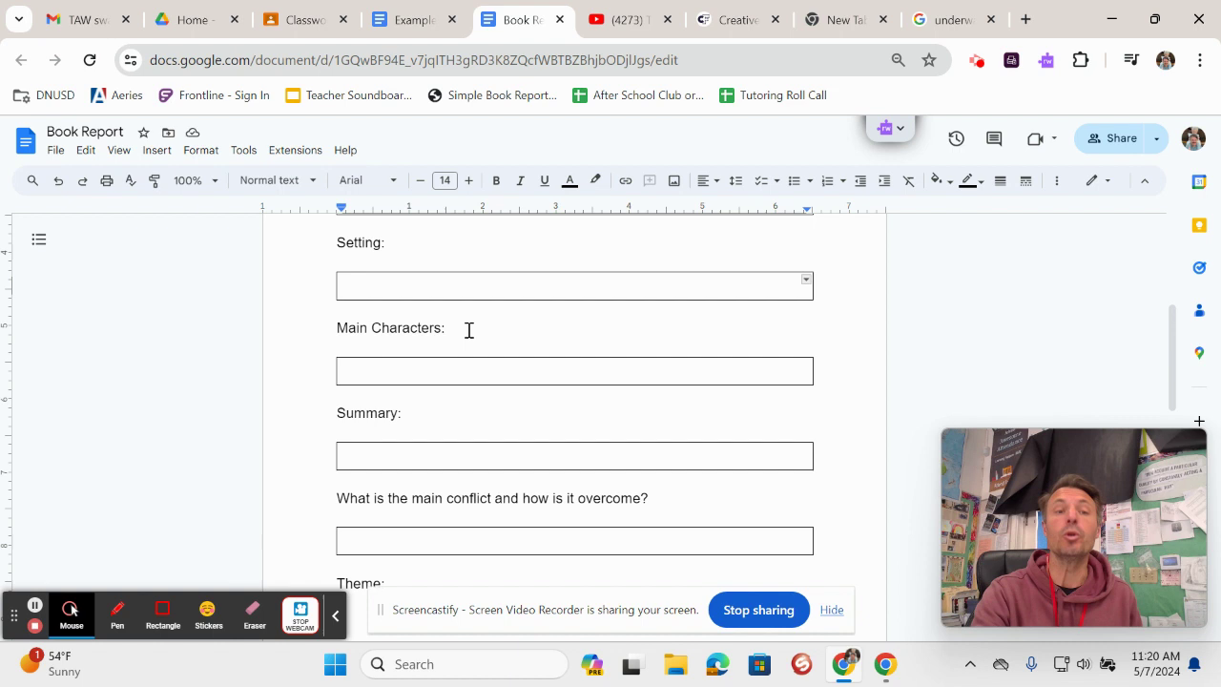
click(401, 371)
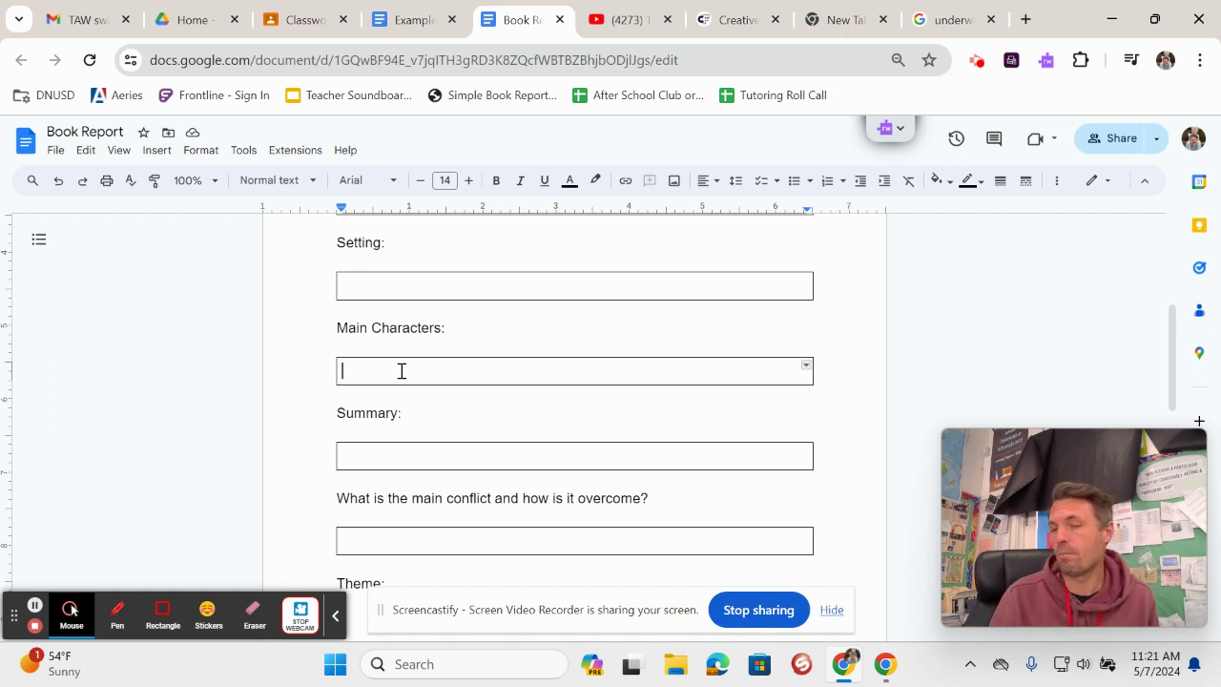
Locate the Summary section, read the example report's summary, and return to the Book Report document
scroll(391, 387, down, 1)
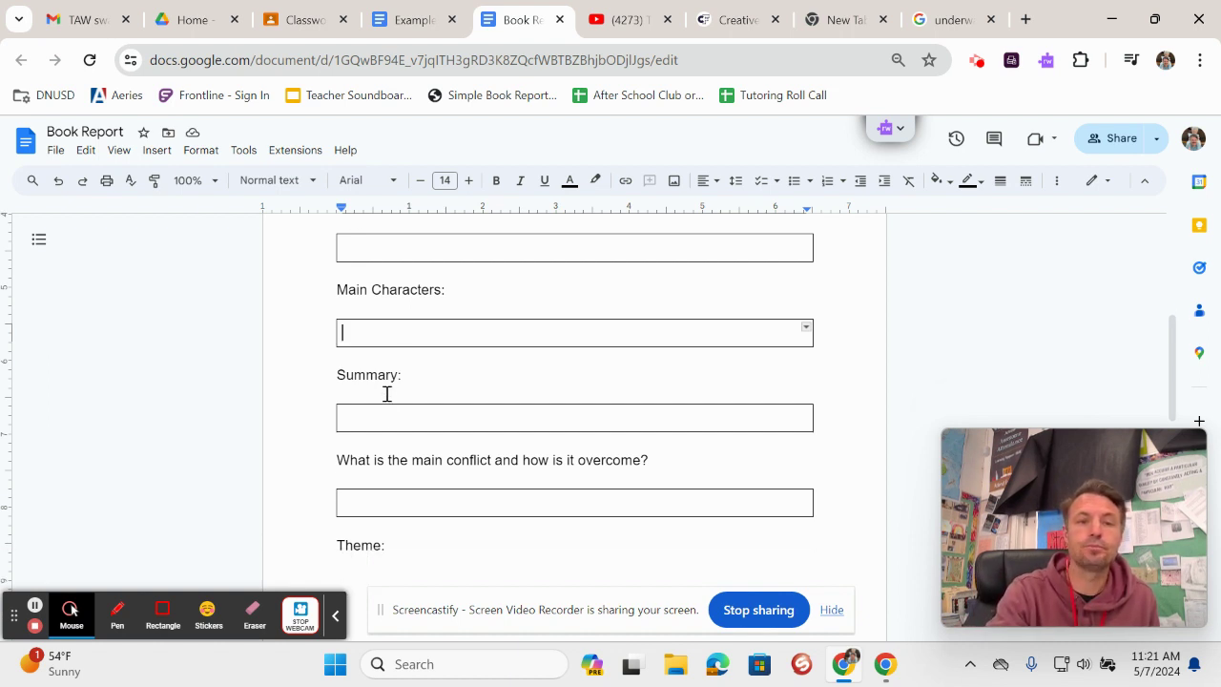
scroll(389, 423, down, 1)
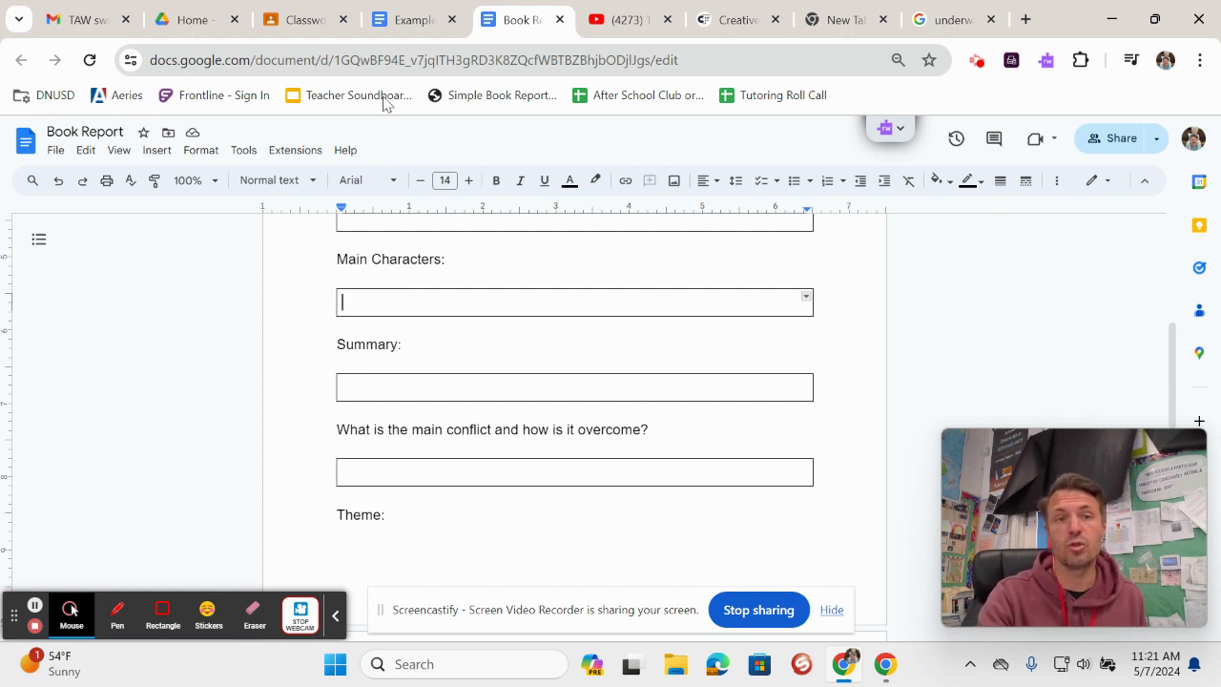
click(411, 19)
scroll(539, 306, down, 8)
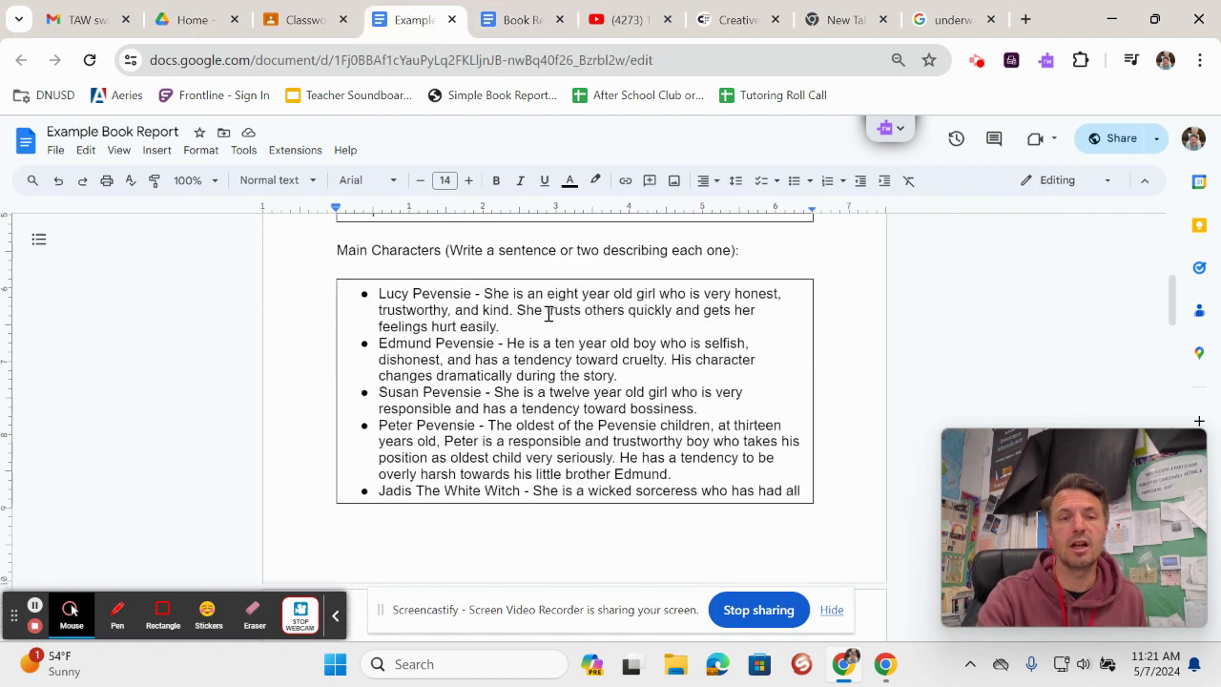
scroll(548, 313, down, 3)
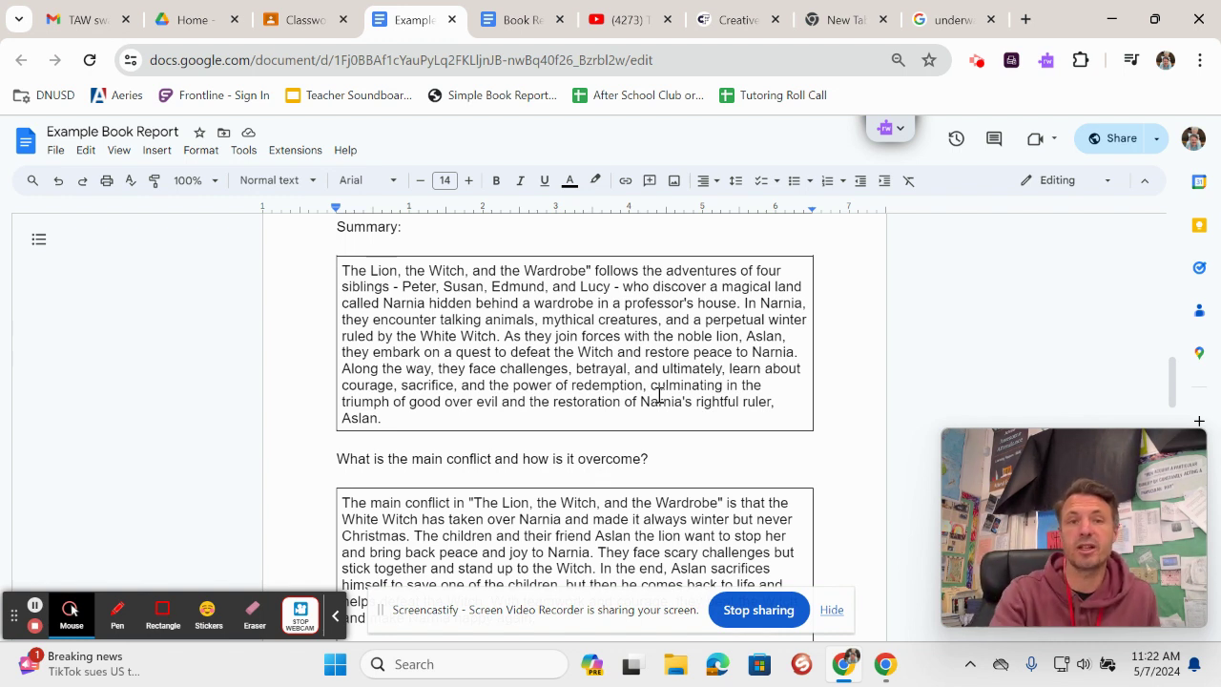
click(516, 17)
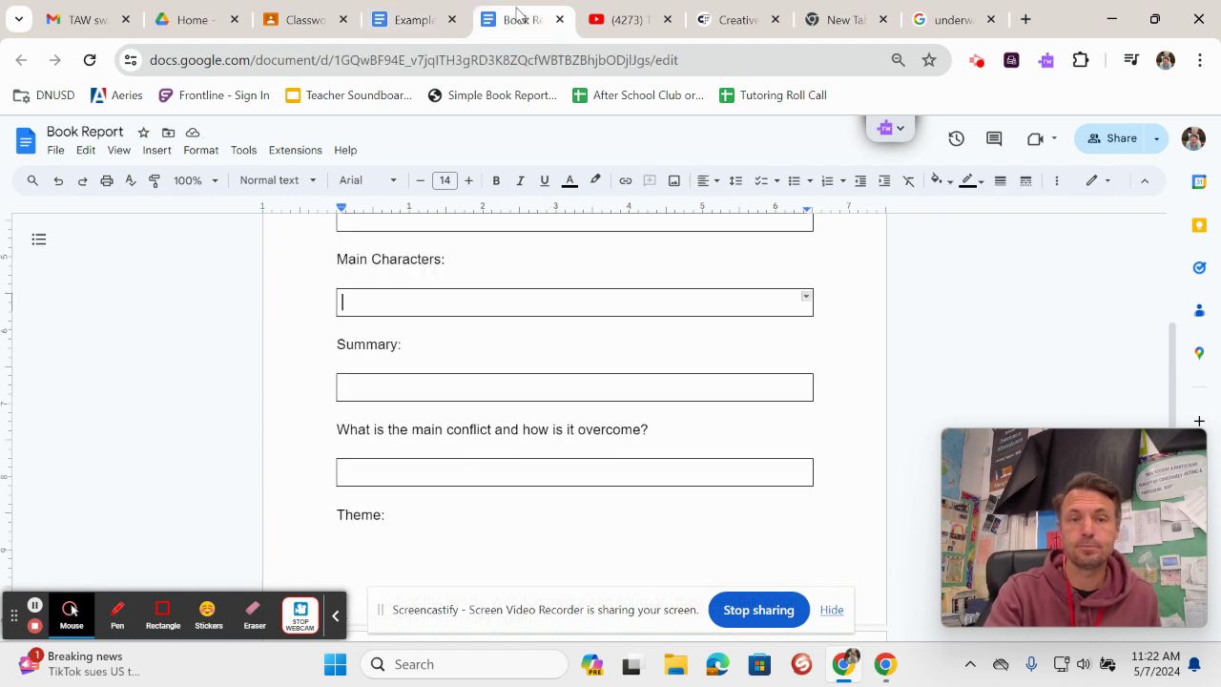
Read the Example Book Report's answer on the main conflict and how it is overcome, then go to the Book Report's Theme section
scroll(464, 403, down, 2)
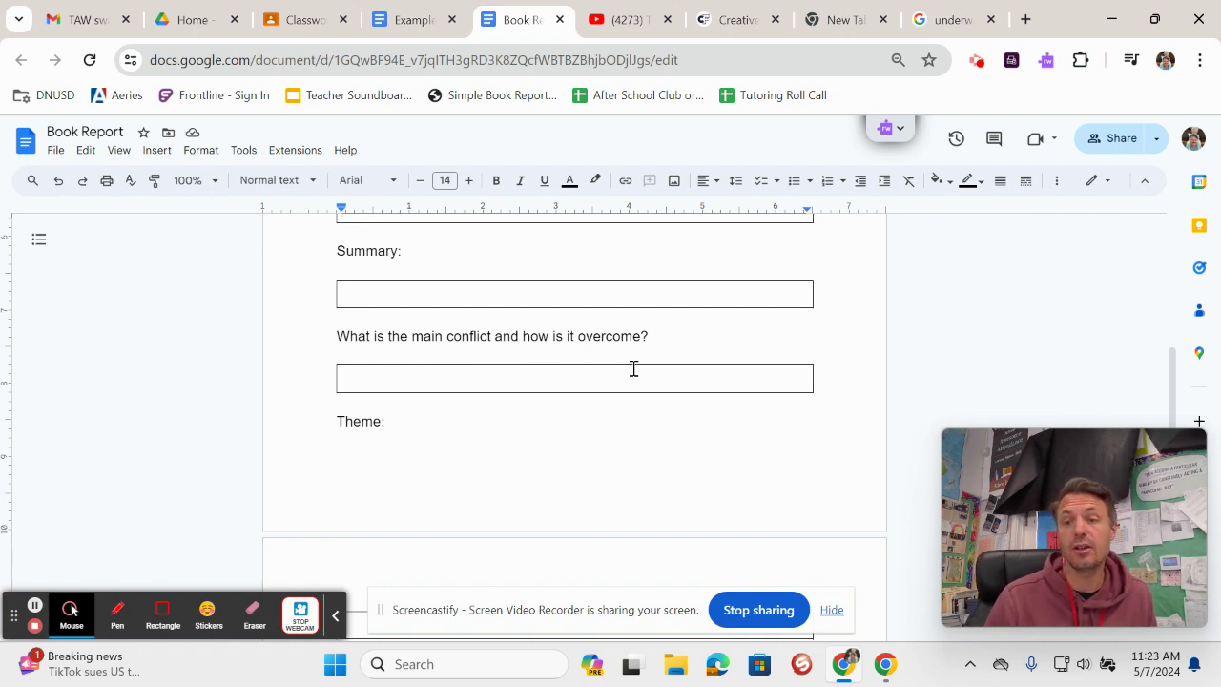
click(396, 19)
scroll(531, 368, down, 3)
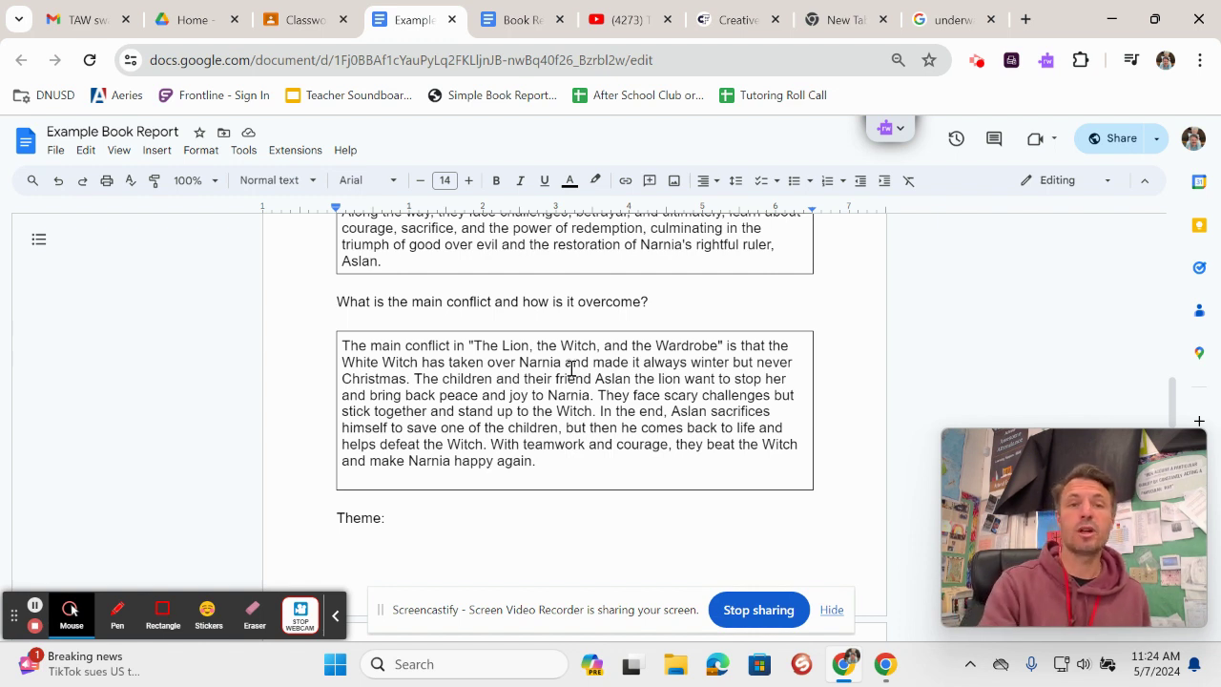
click(522, 20)
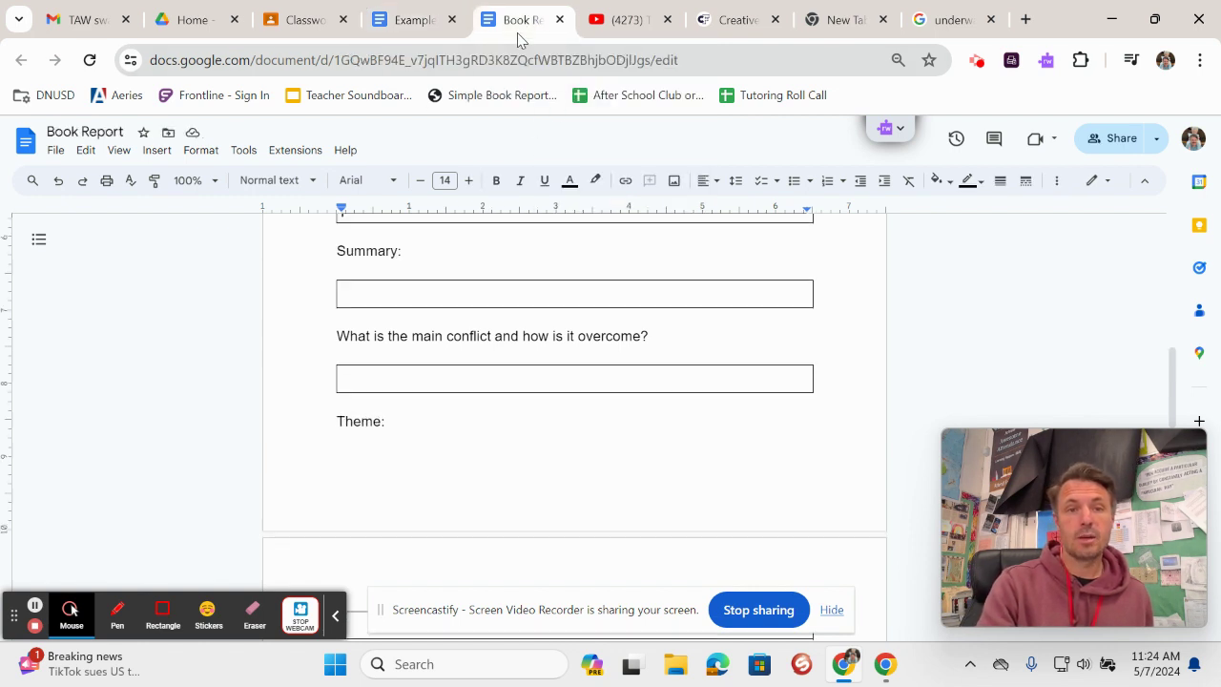
scroll(562, 374, down, 1)
scroll(569, 392, down, 1)
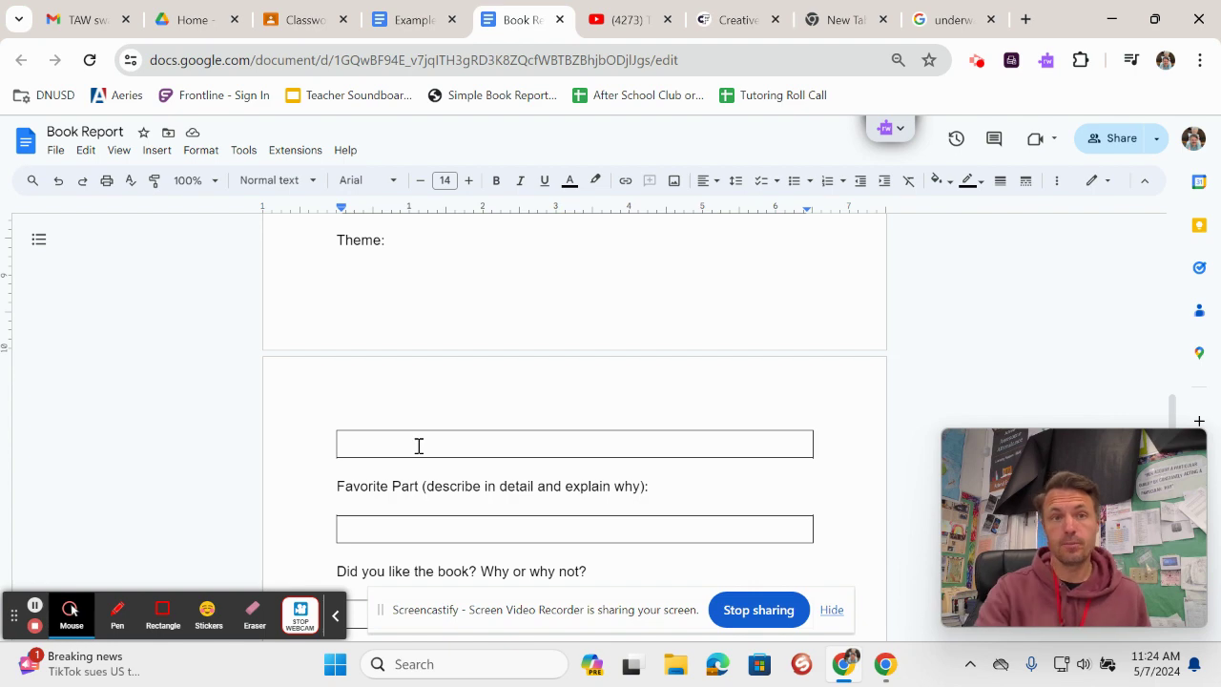
Read the Theme entry in the Example Book Report document, then return to the Book Report's Favorite Part section
click(413, 23)
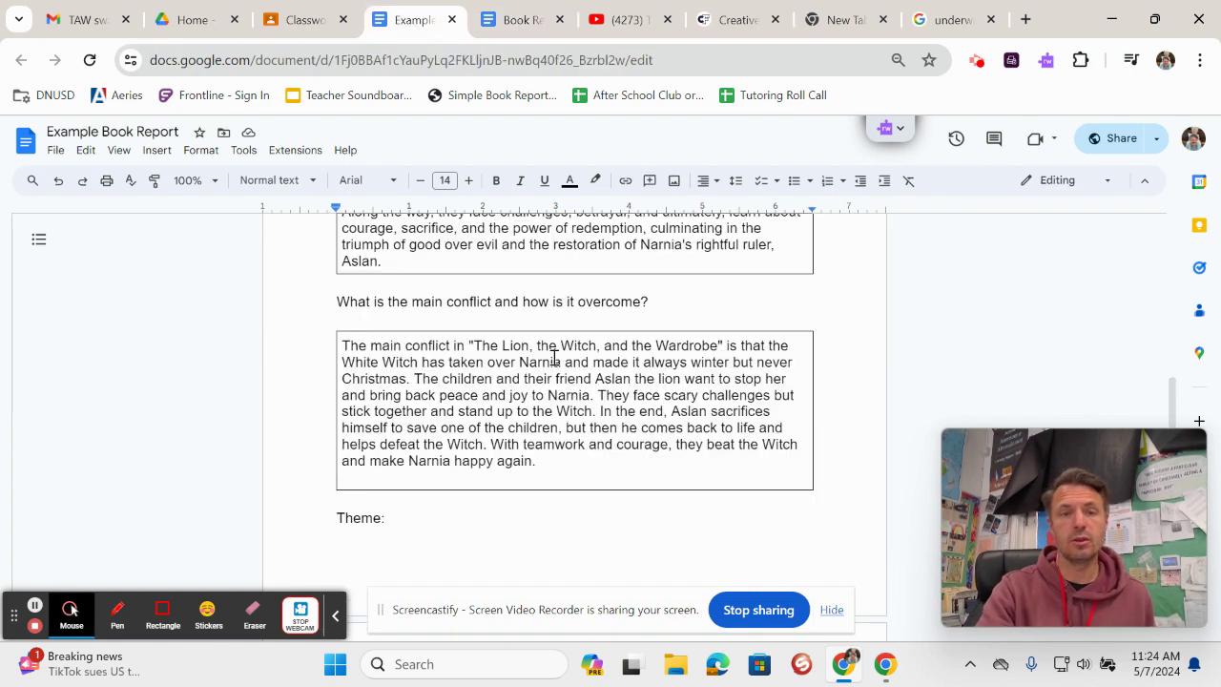
scroll(572, 414, down, 5)
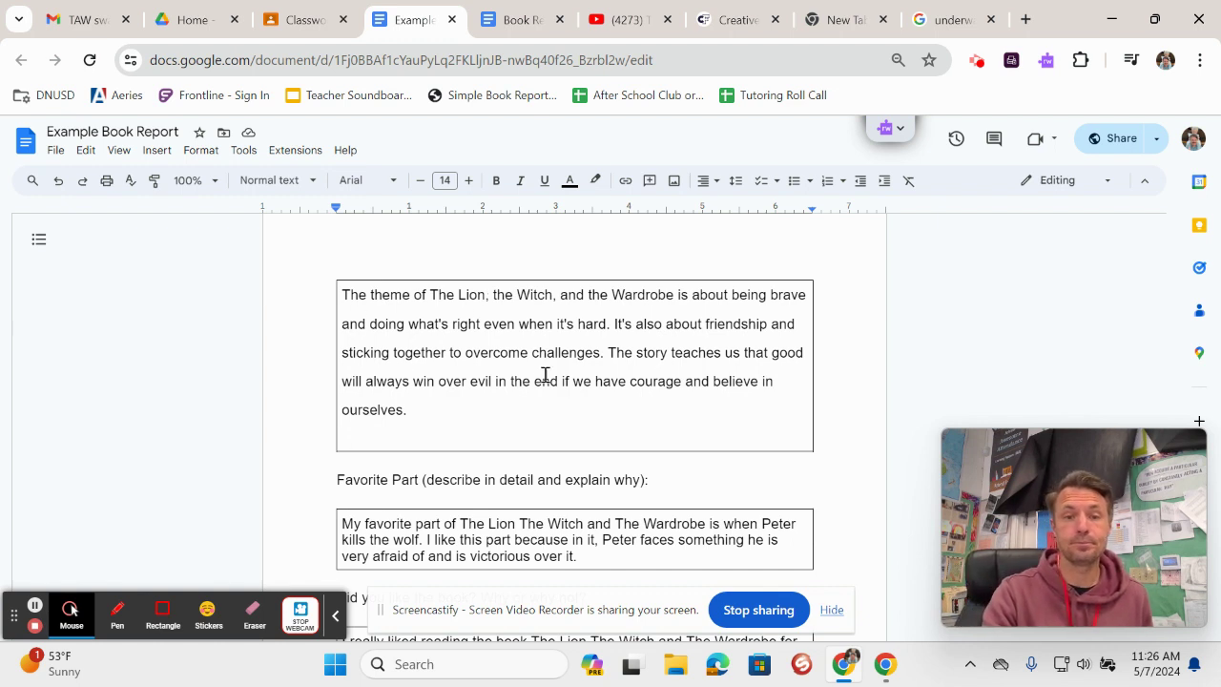
scroll(619, 352, down, 2)
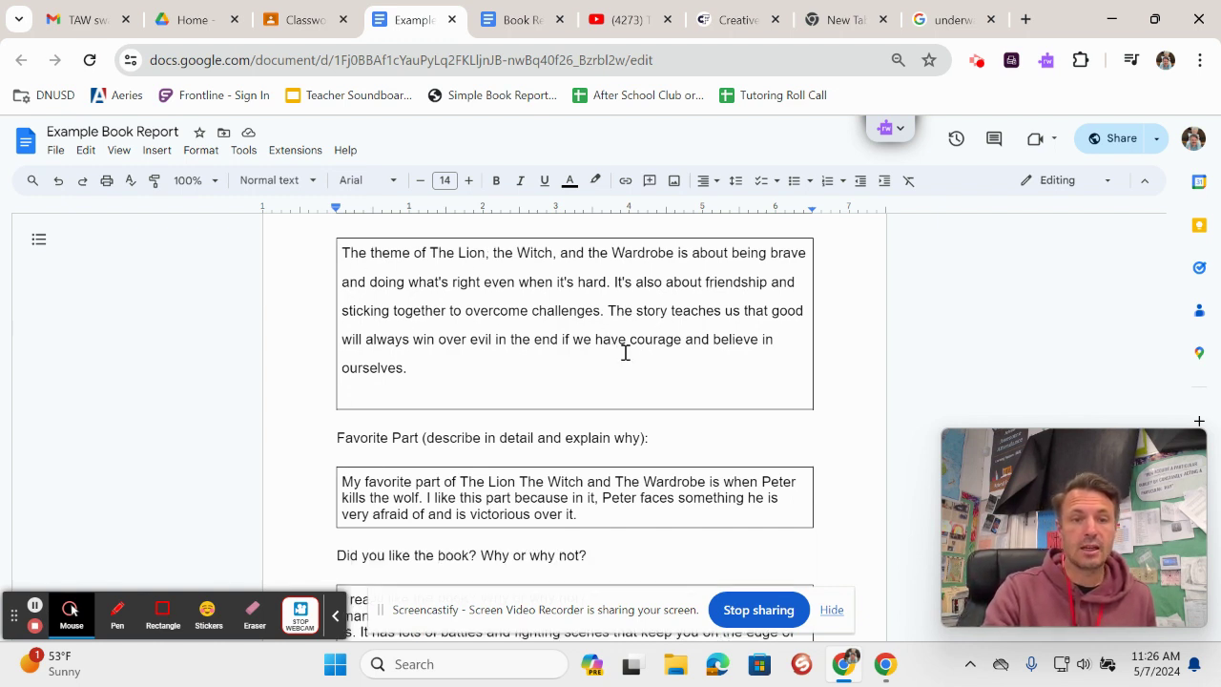
scroll(628, 395, down, 1)
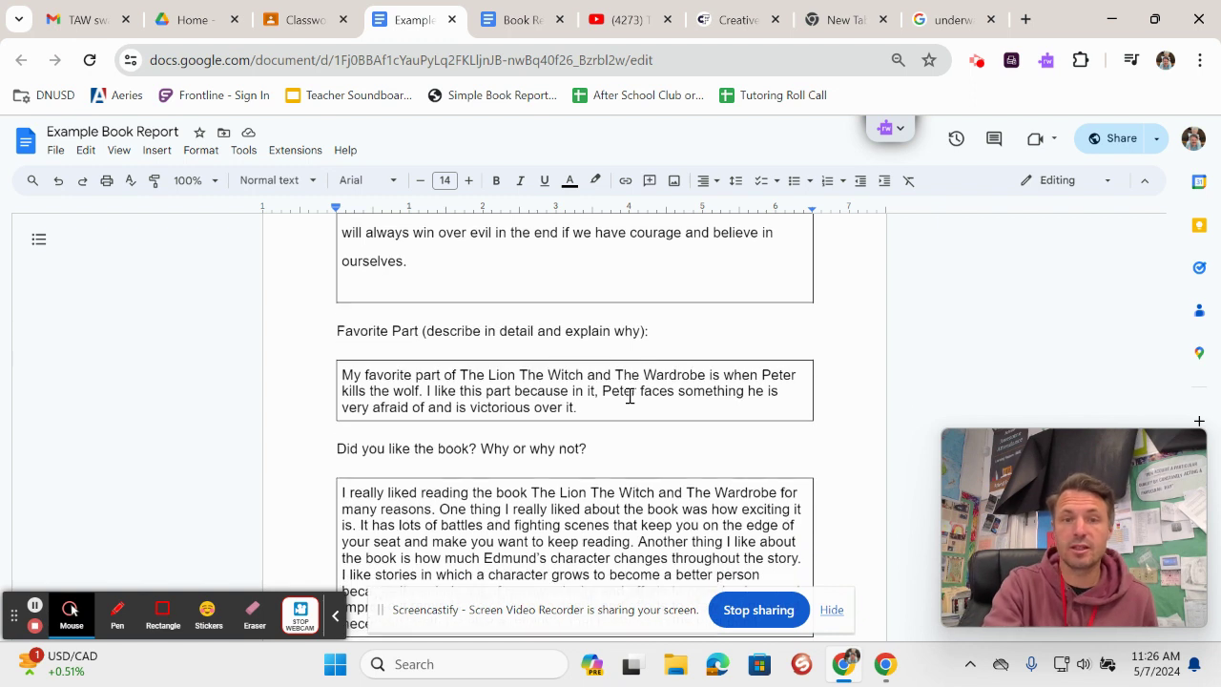
click(505, 29)
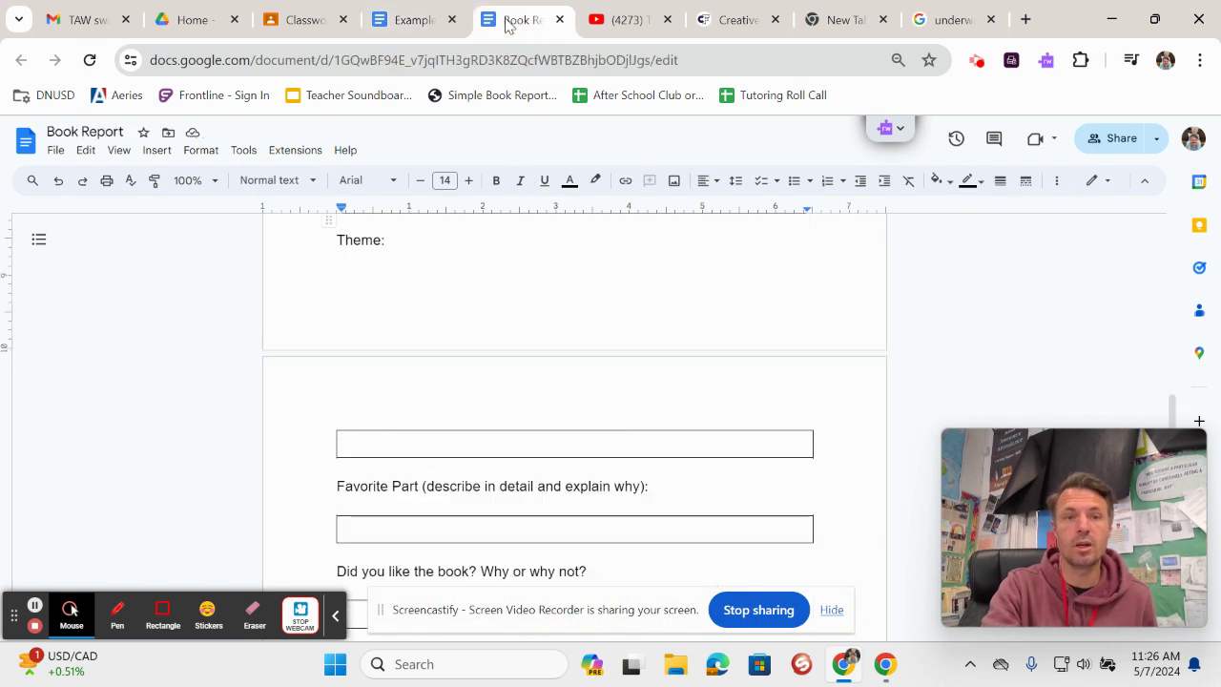
scroll(607, 374, down, 2)
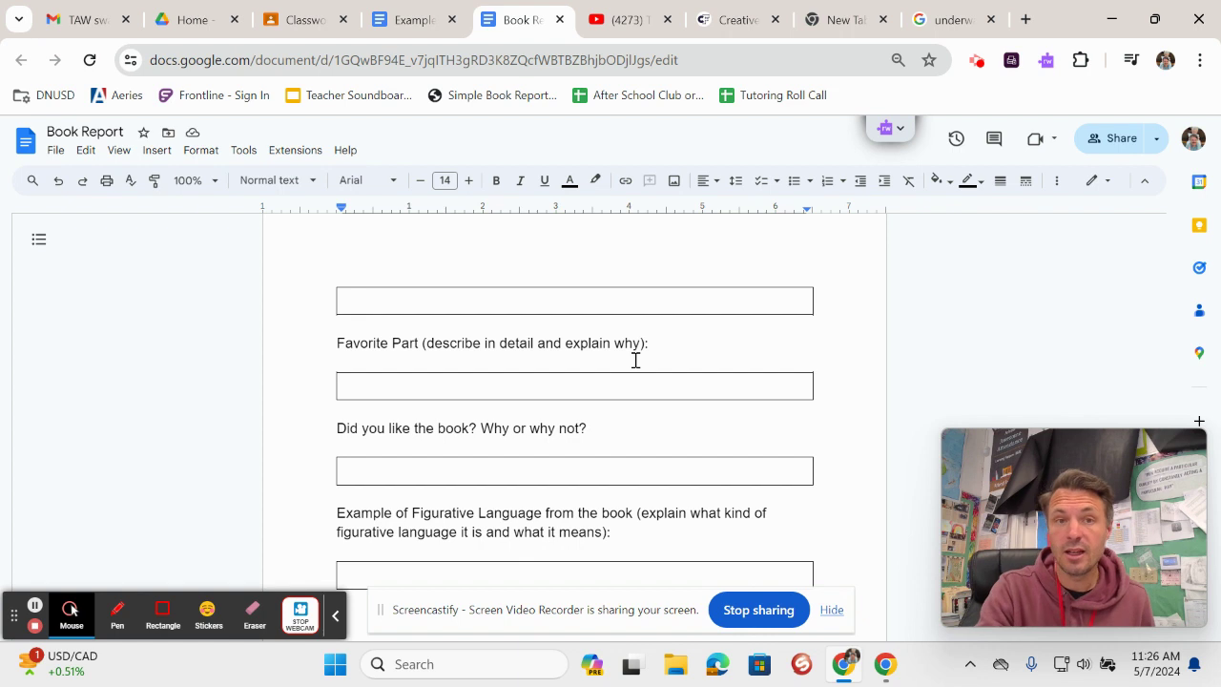
Read the Example Book Report's Favorite Part entry, then go to the Book Report's question on whether the book was liked
click(412, 20)
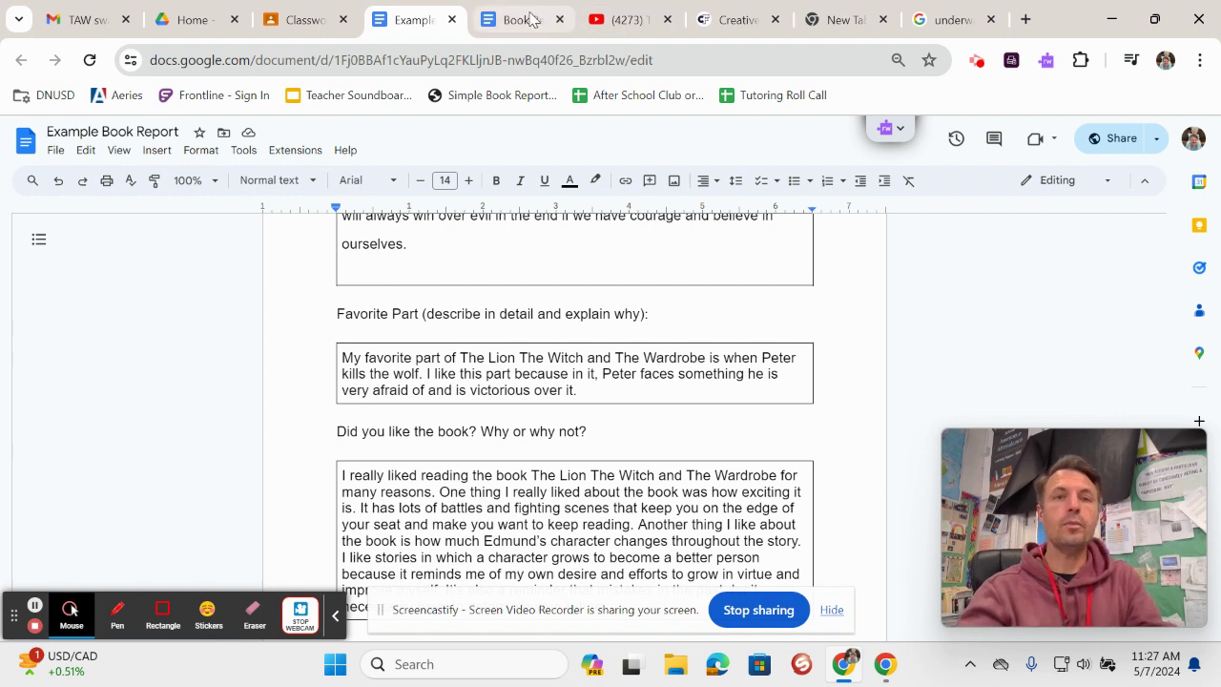
click(532, 19)
scroll(622, 445, down, 1)
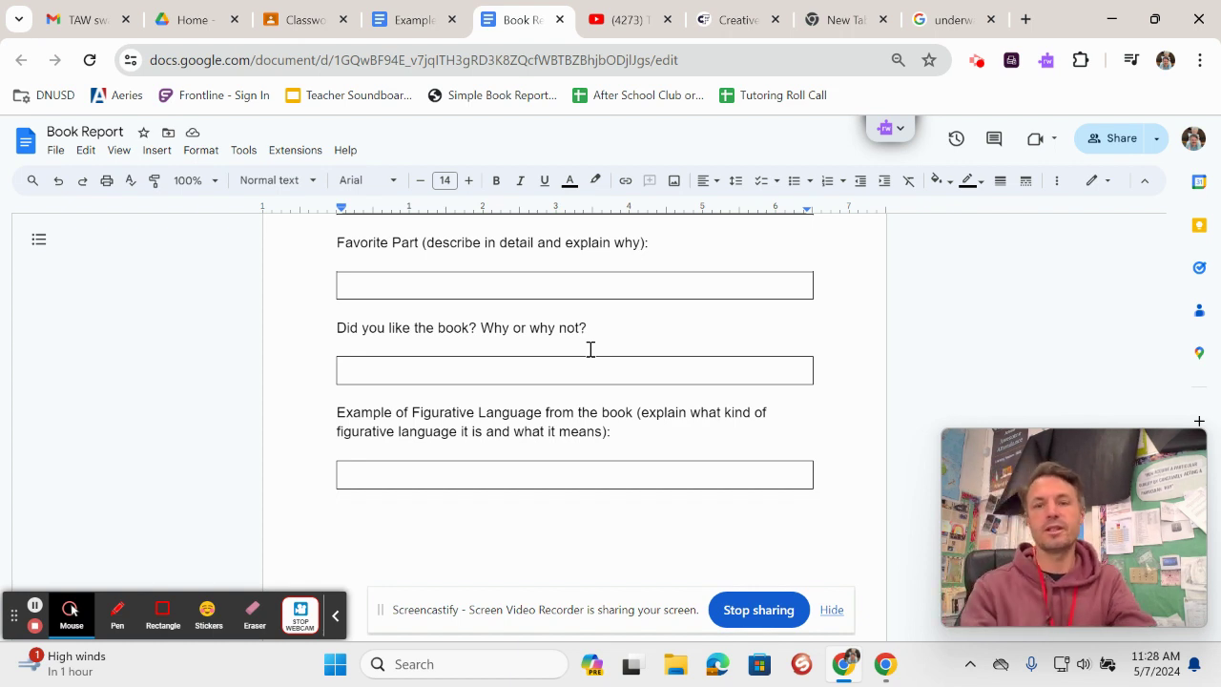
Read the Example Book Report's answer to "Did you like the book? Why or why not?"
click(412, 19)
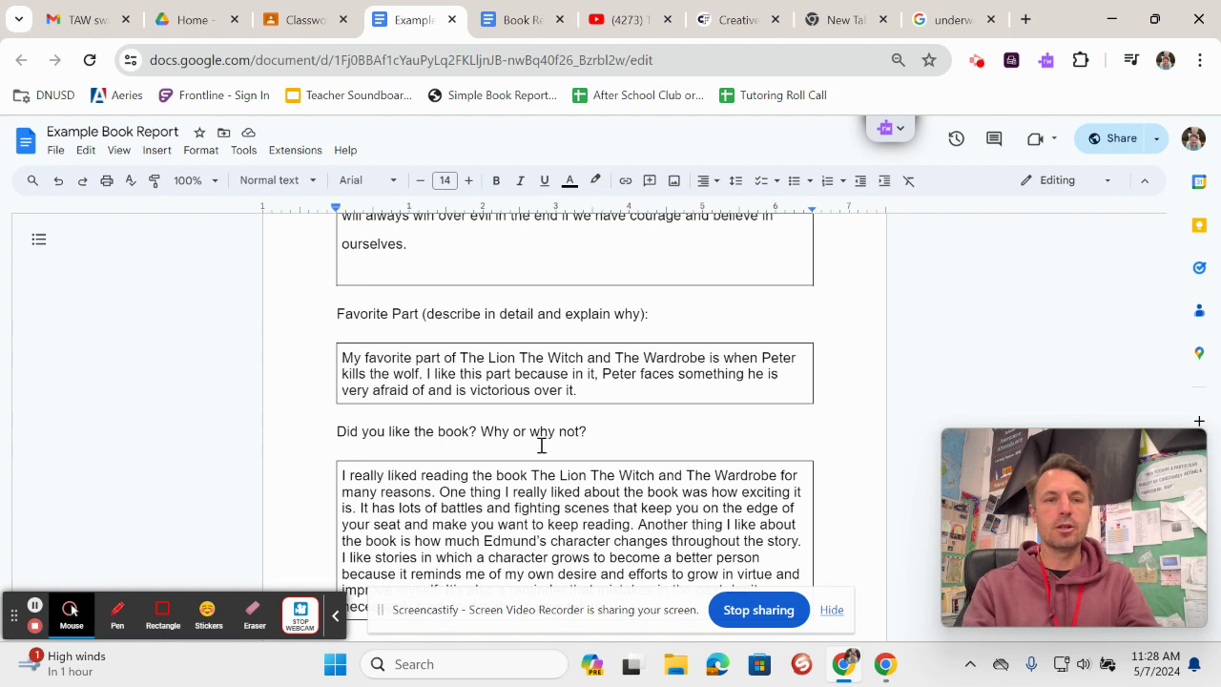
scroll(548, 447, down, 1)
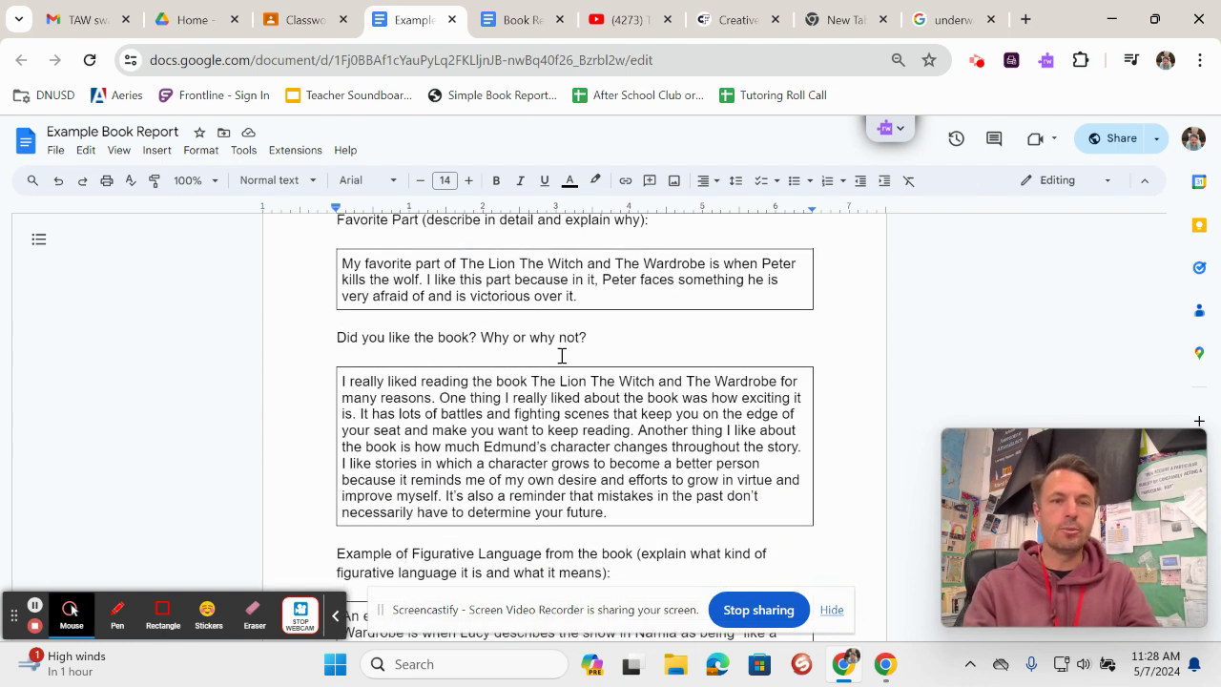
scroll(469, 426, down, 1)
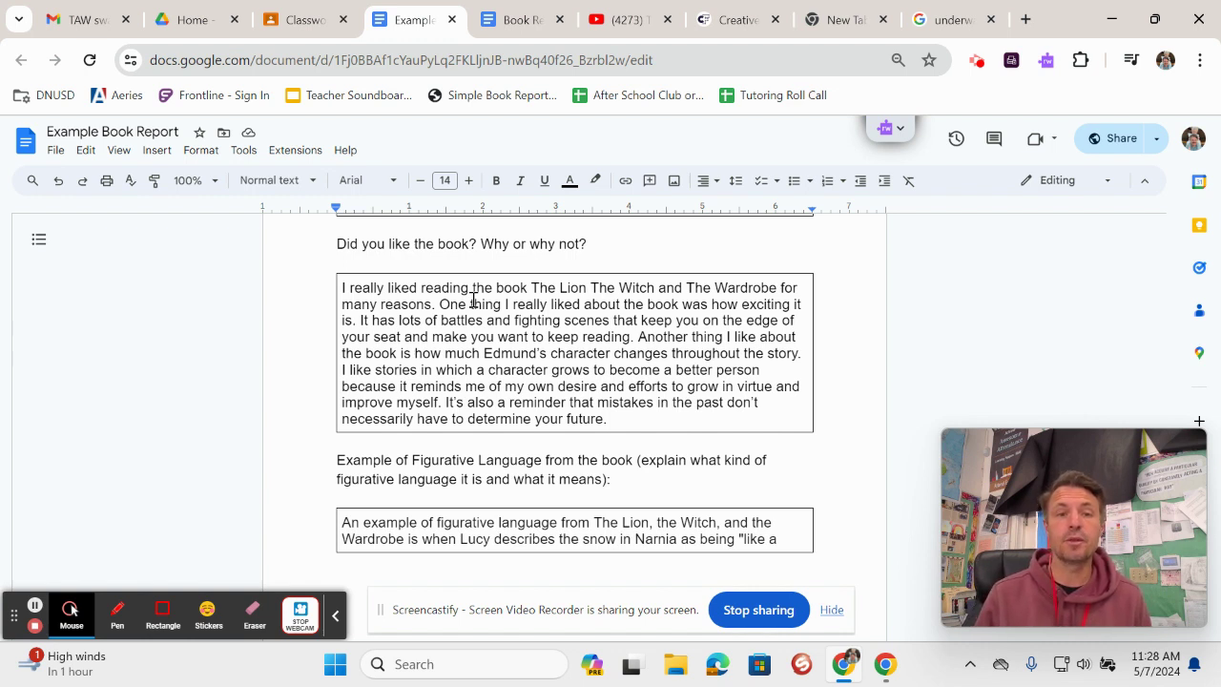
click(673, 322)
text(s)
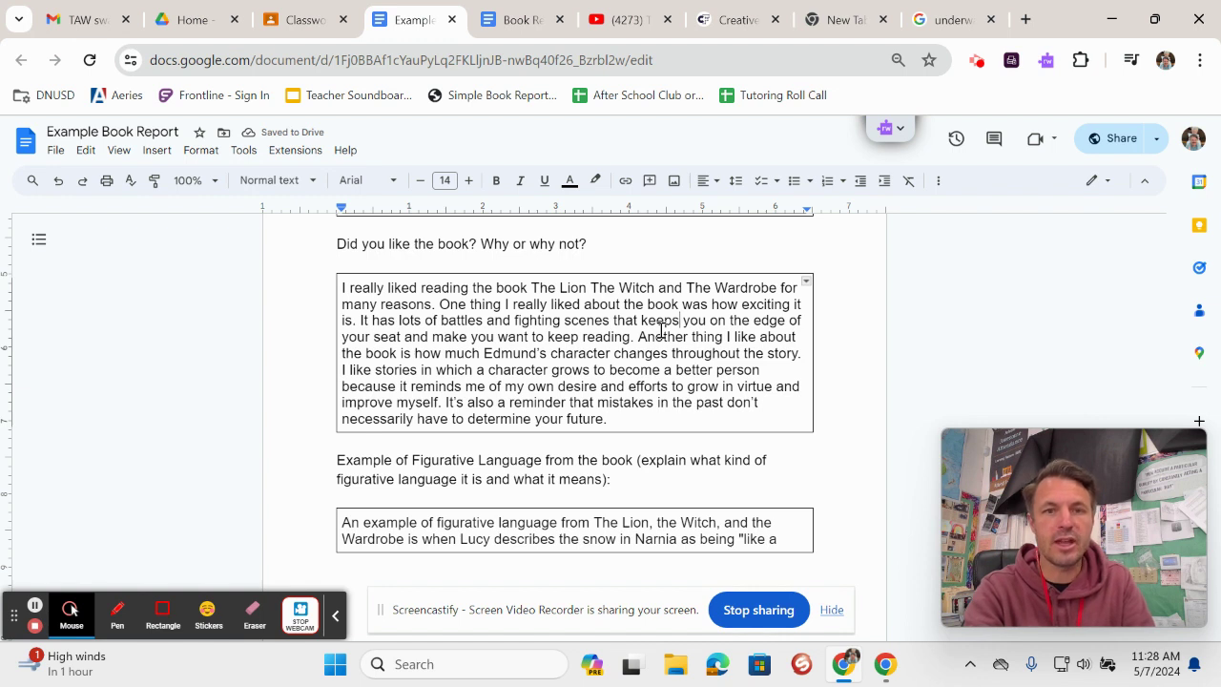
key(BackSpace)
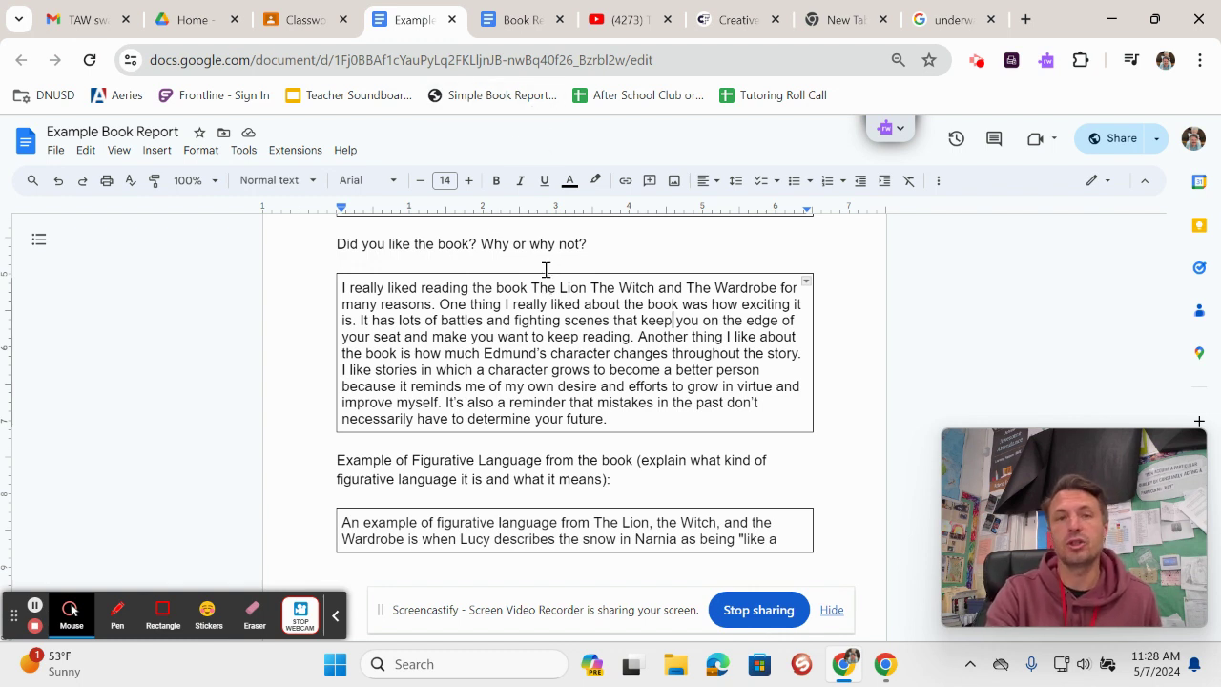
Return to the Book Report document and locate the Example of Figurative Language section
click(521, 21)
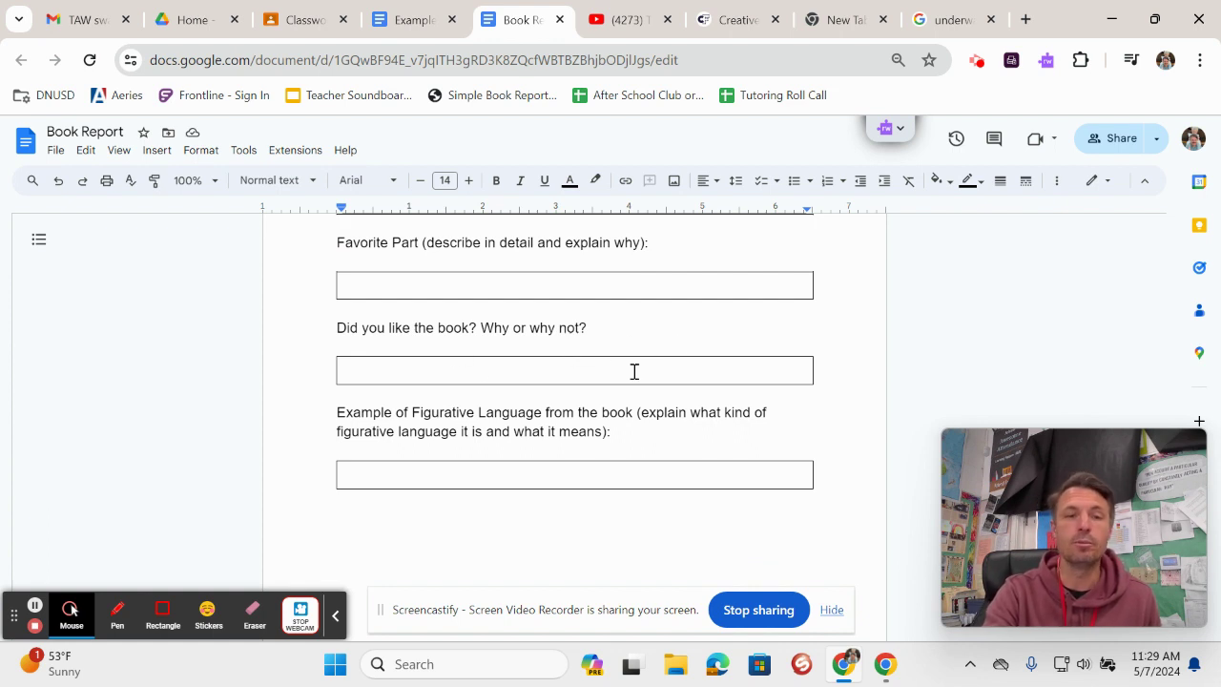
scroll(567, 409, down, 3)
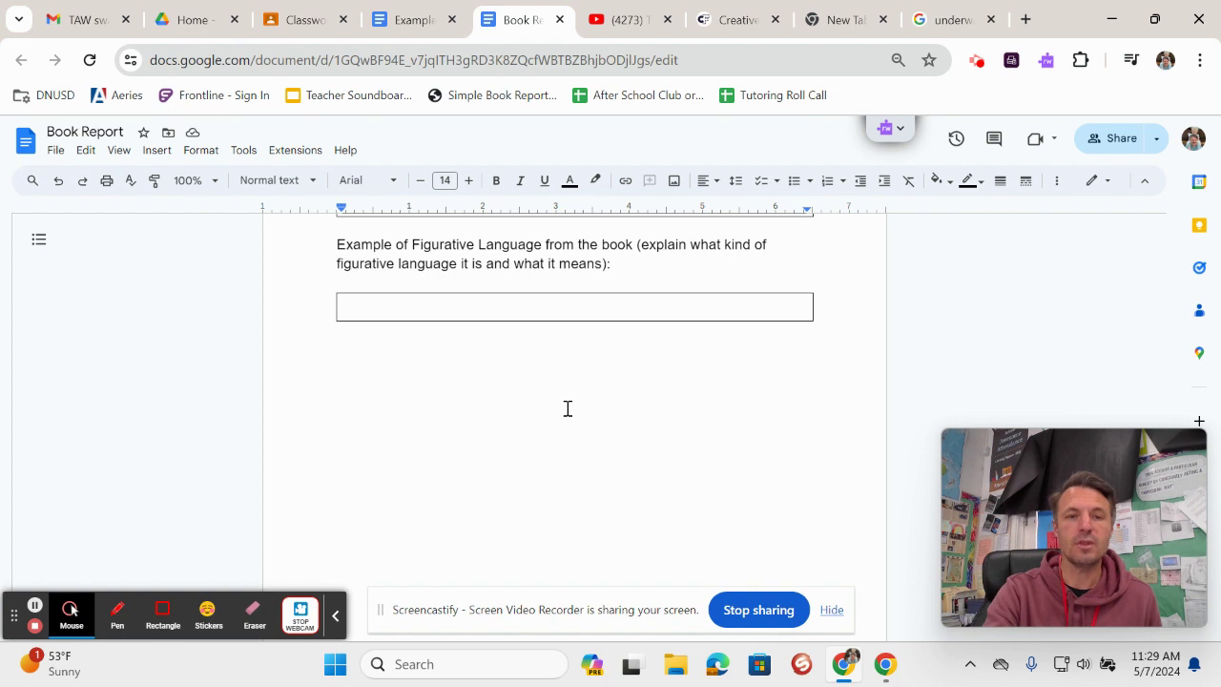
scroll(566, 408, up, 2)
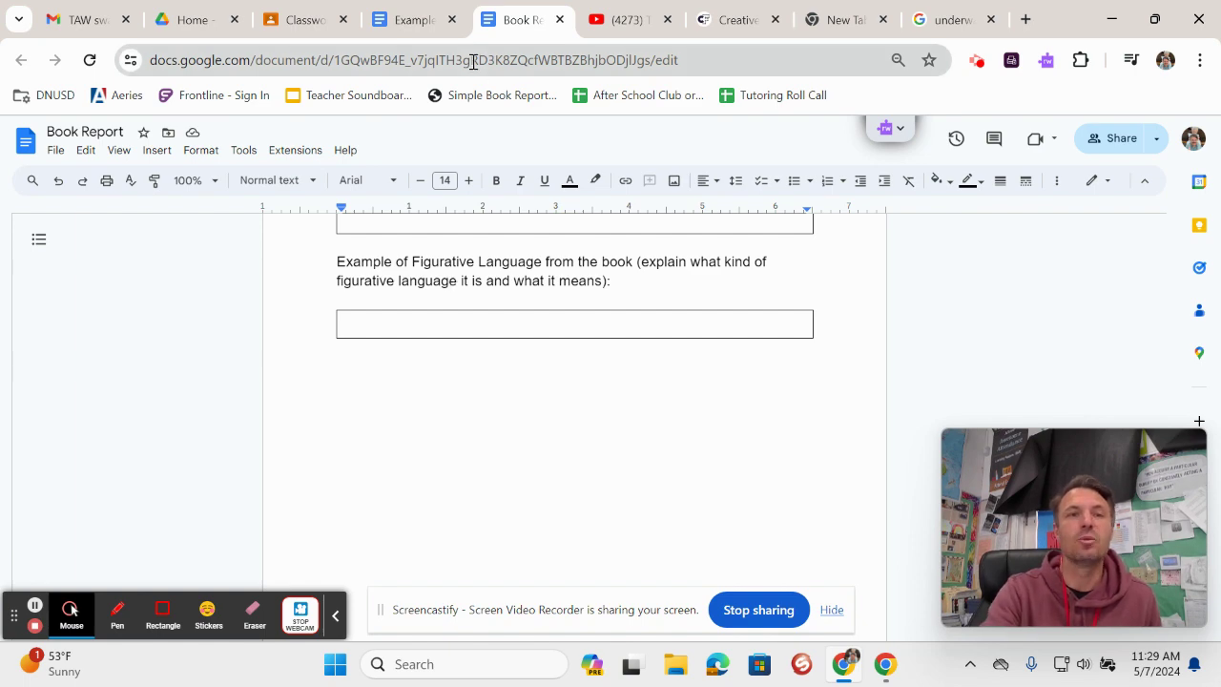
Read the full figurative language entry in the Example Book Report, then return to the Book Report document
click(410, 25)
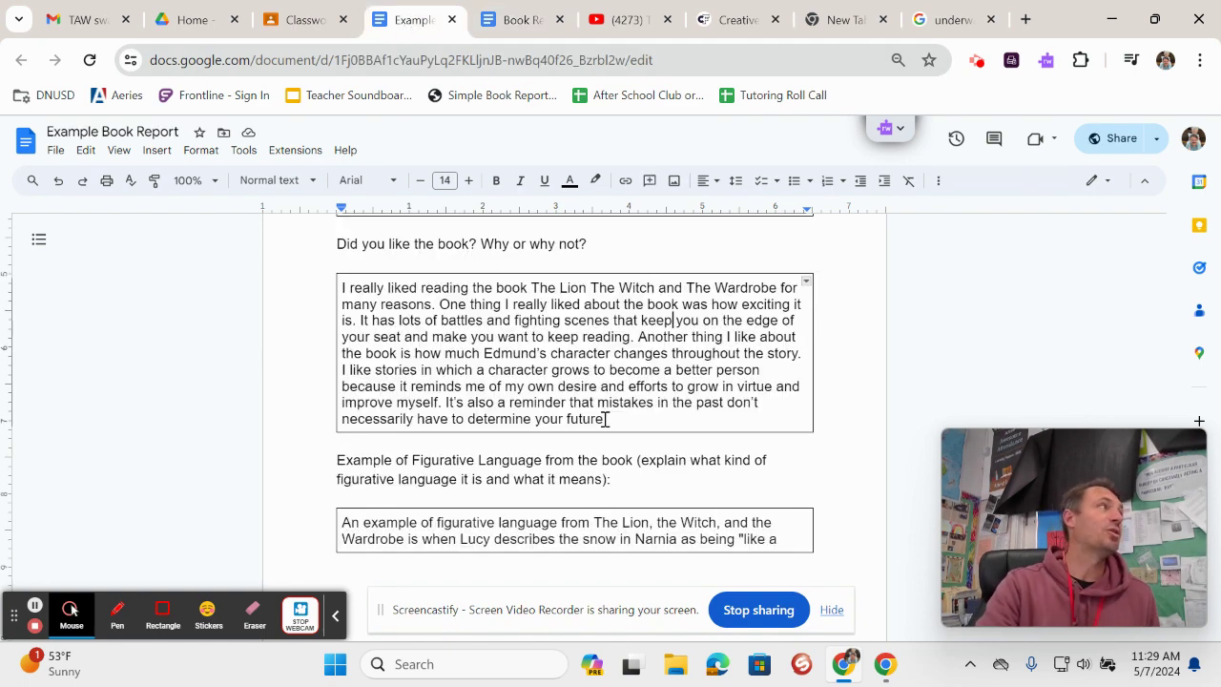
scroll(698, 489, down, 1)
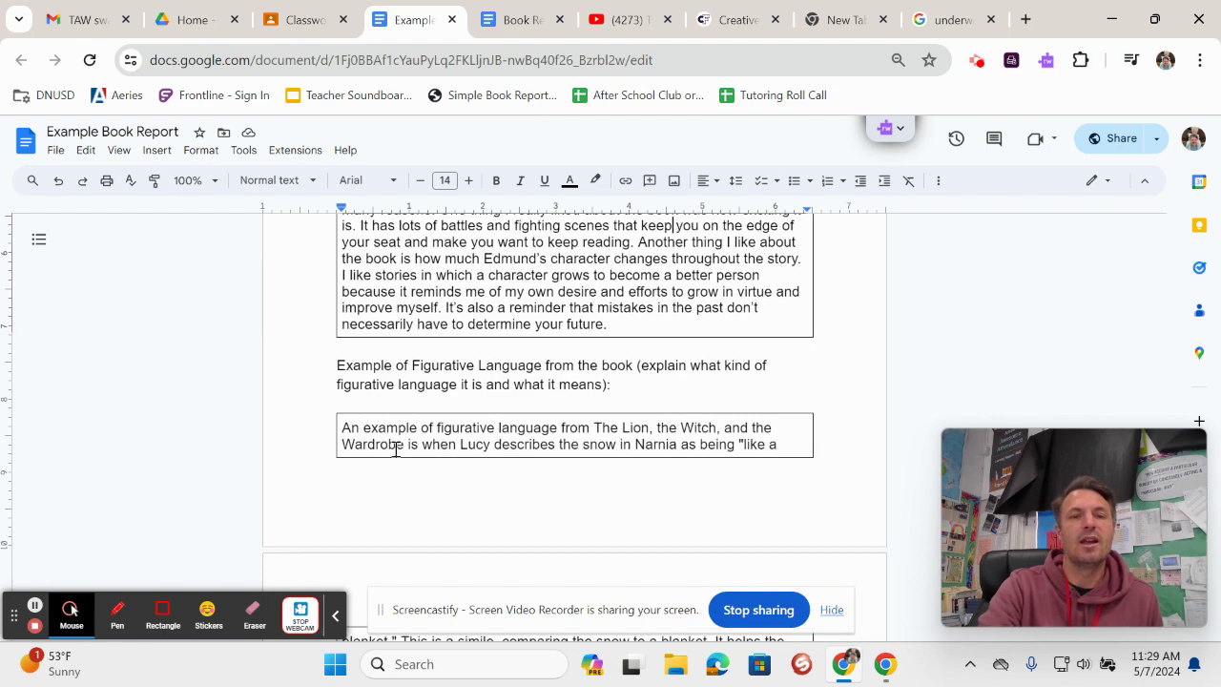
scroll(510, 455, down, 1)
scroll(478, 454, down, 1)
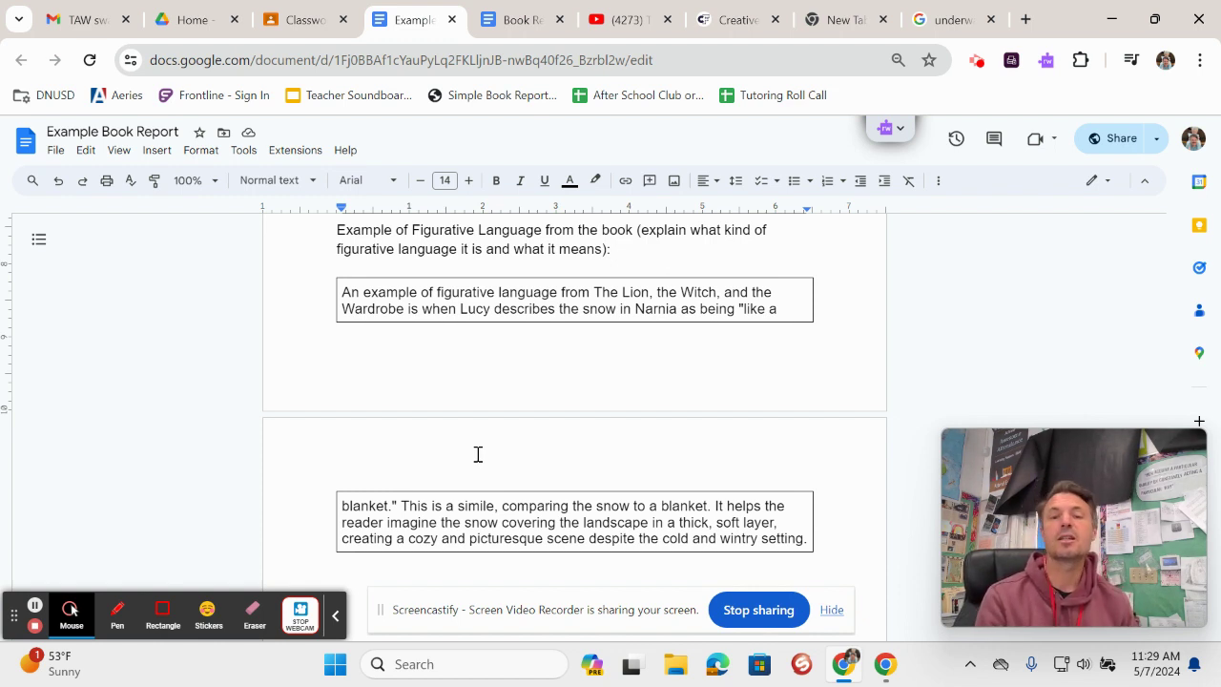
scroll(478, 454, down, 2)
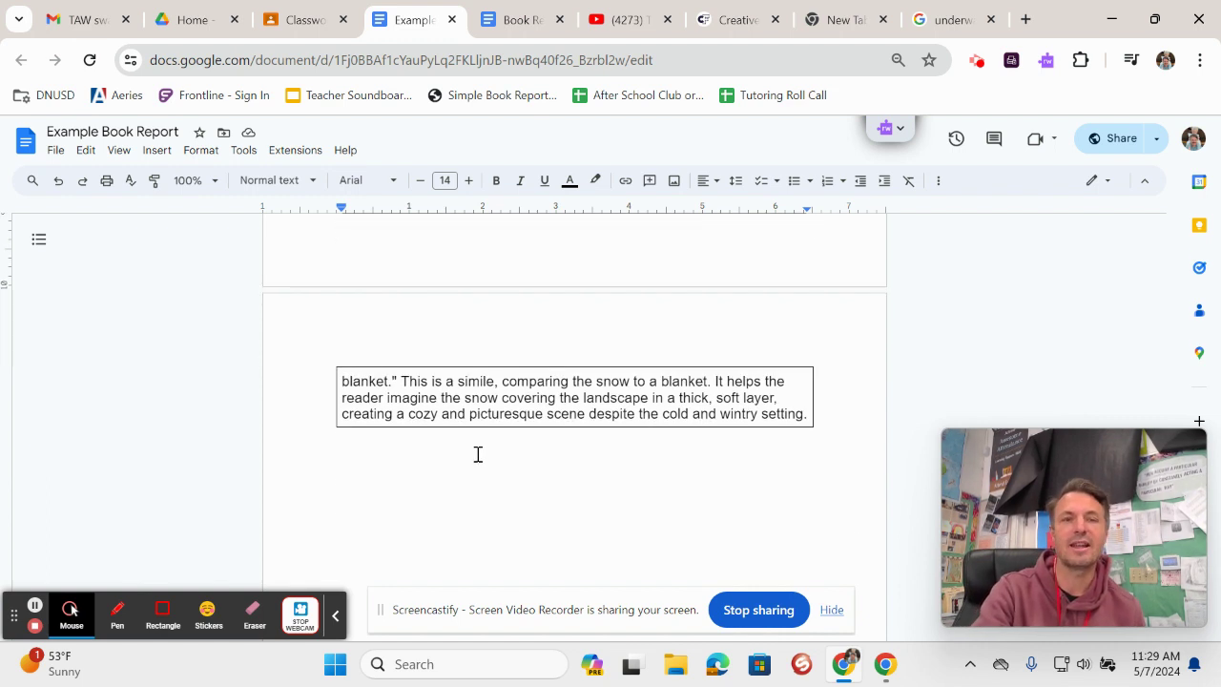
click(523, 27)
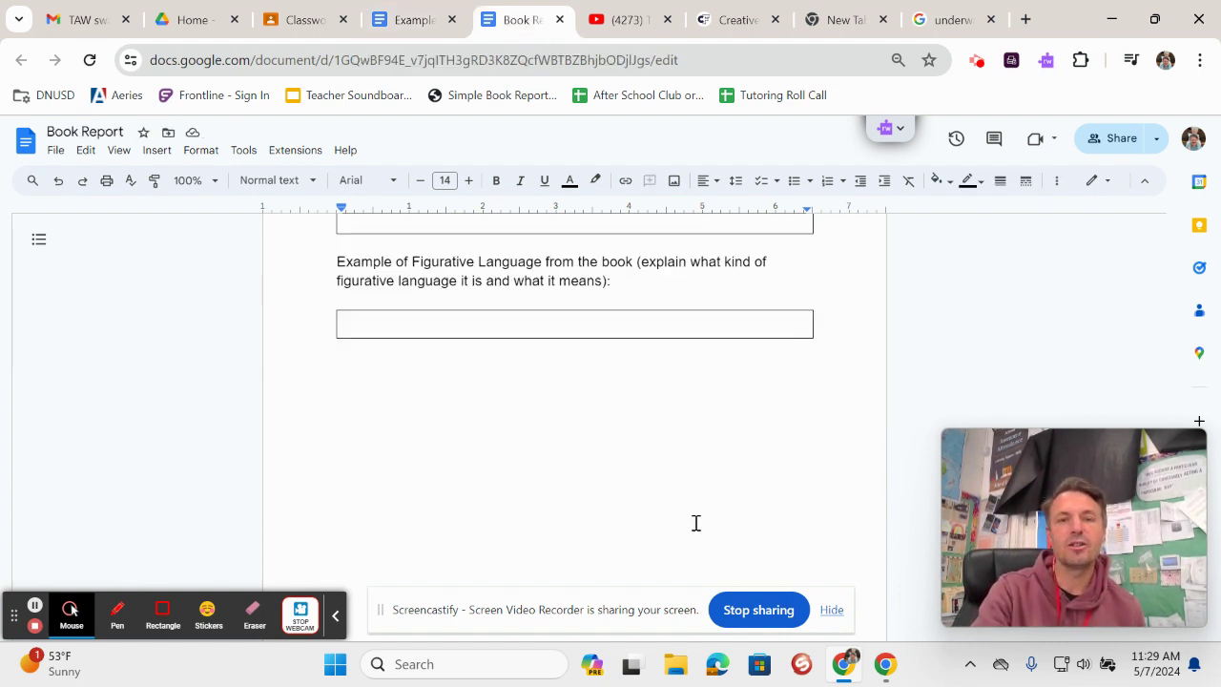
Clear the Name box at the beginning of the Book Report
scroll(694, 523, up, 1)
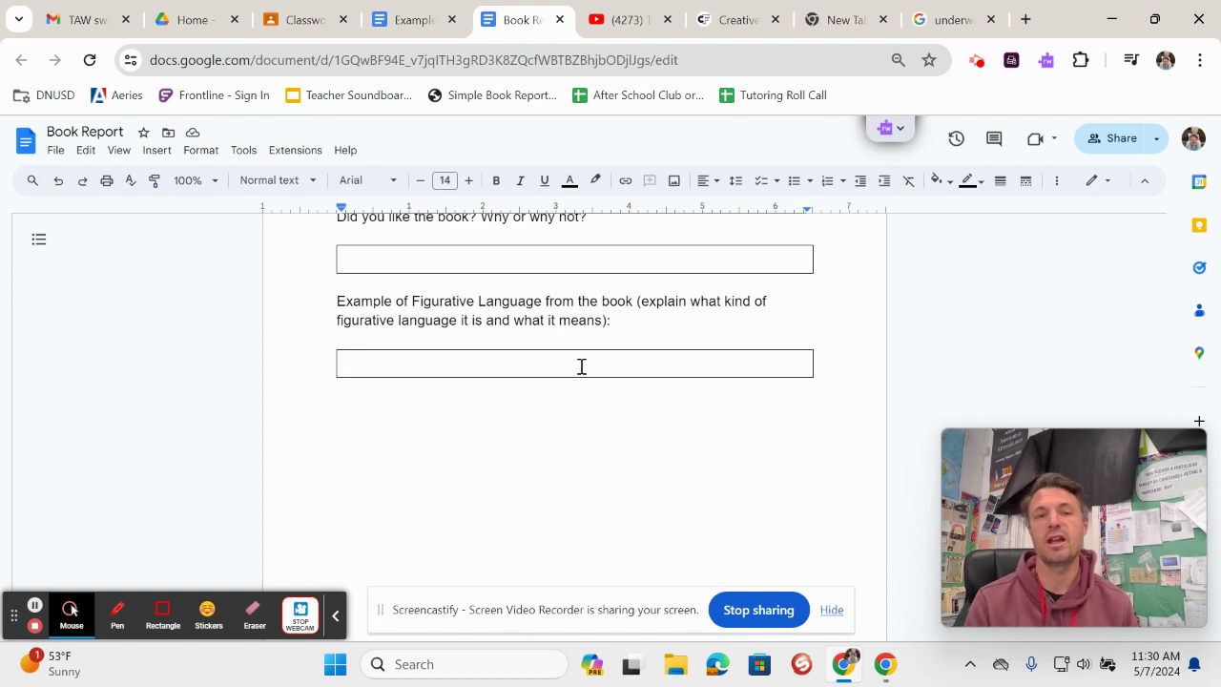
scroll(581, 366, down, 5)
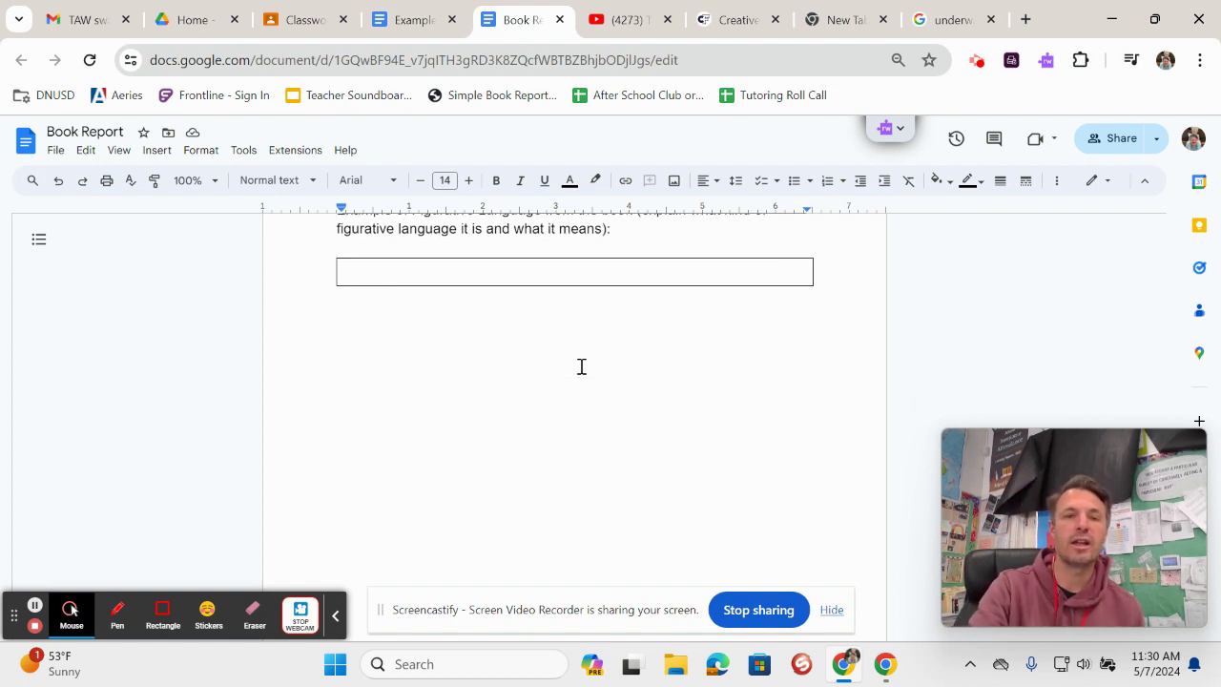
scroll(581, 366, up, 10)
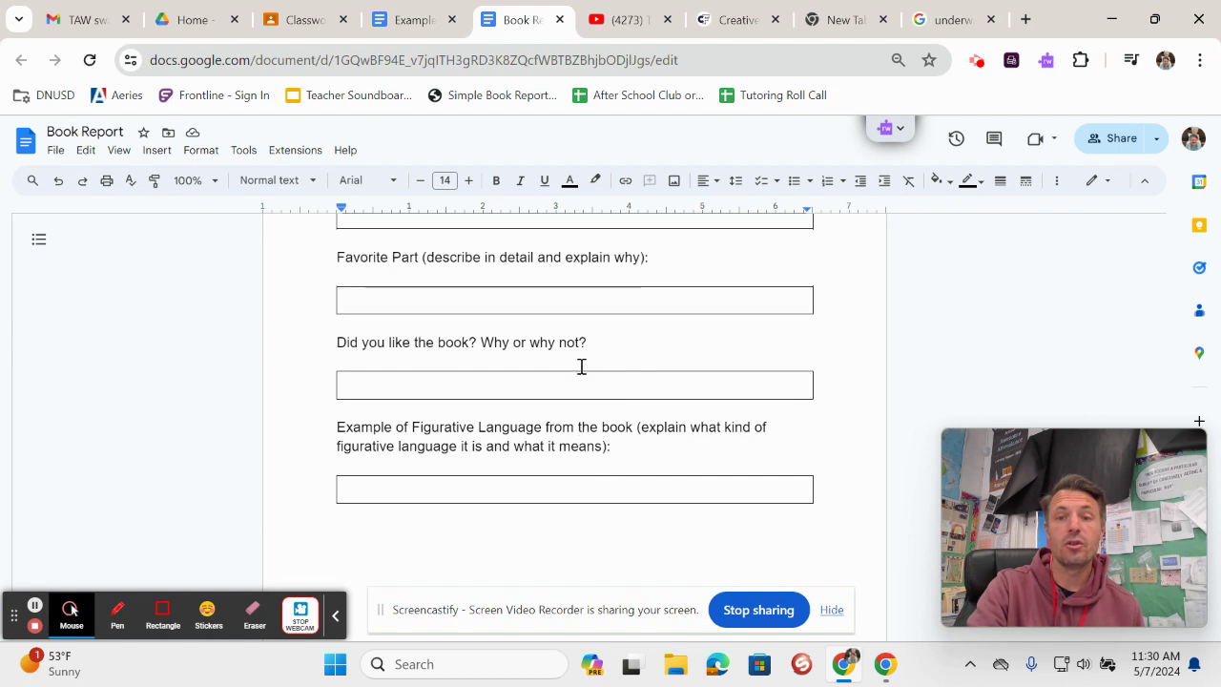
scroll(581, 366, up, 10)
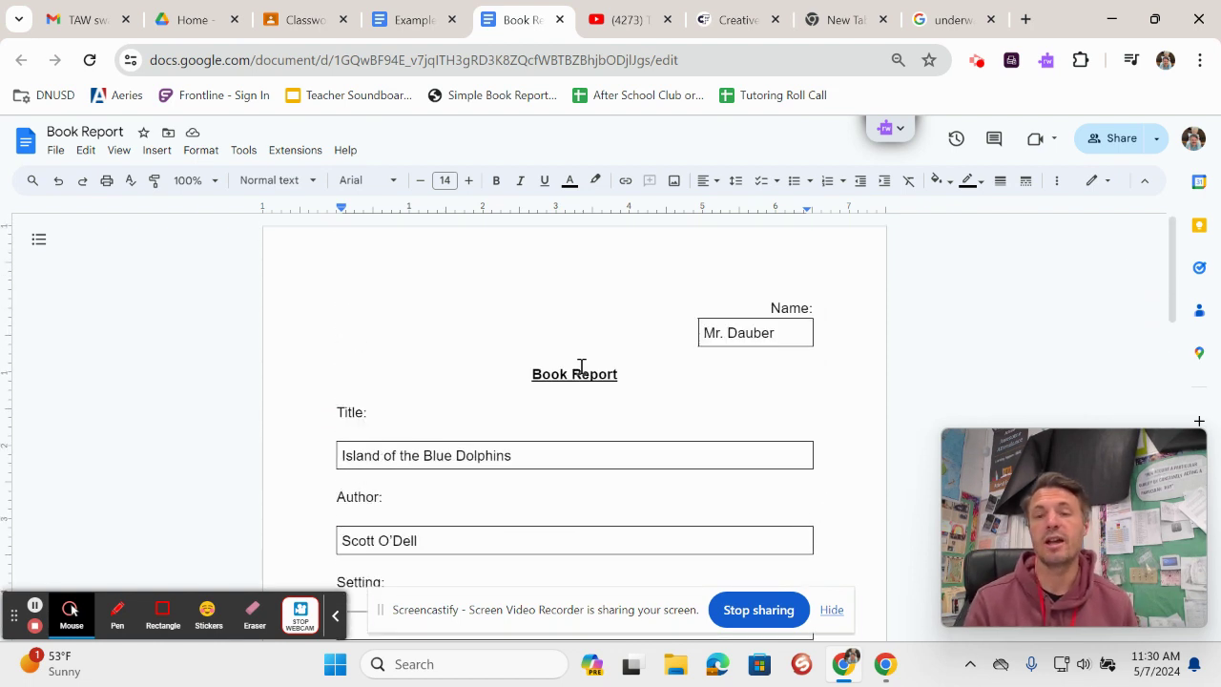
click(799, 335)
key(BackSpace)
key(BackSpace)
key(BackSpace)
key(BackSpace)
key(BackSpace)
key(BackSpace)
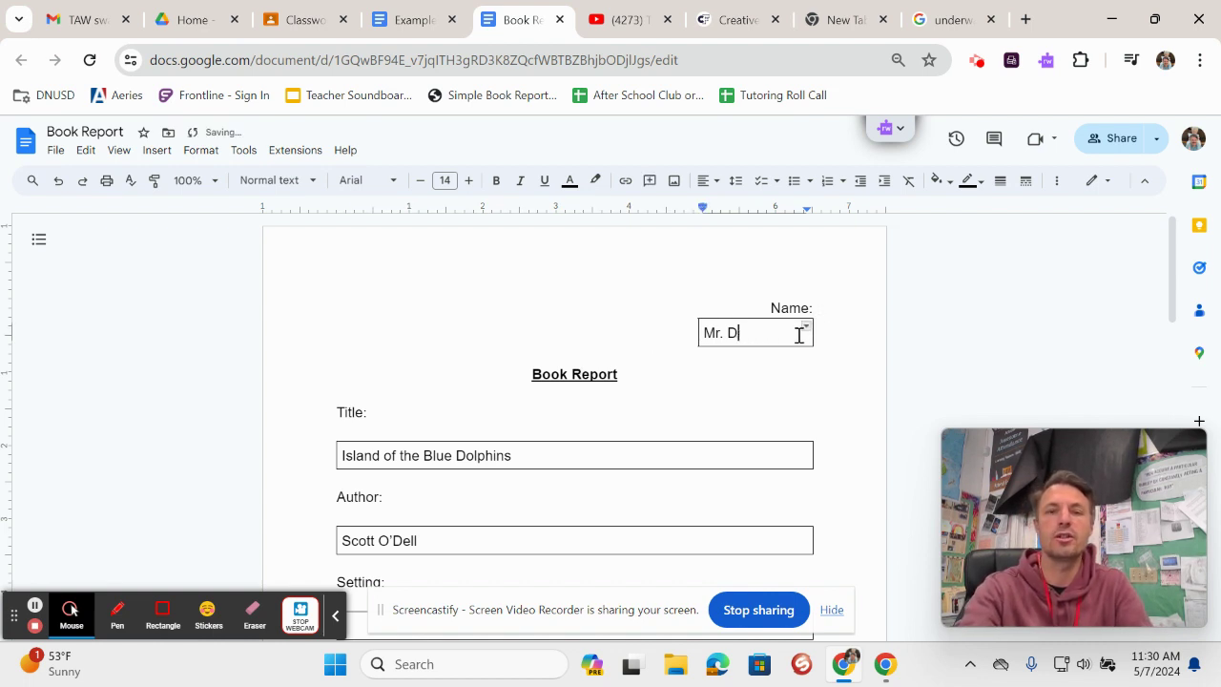
key(BackSpace)
key(BackSpace)
key(BackSpace)
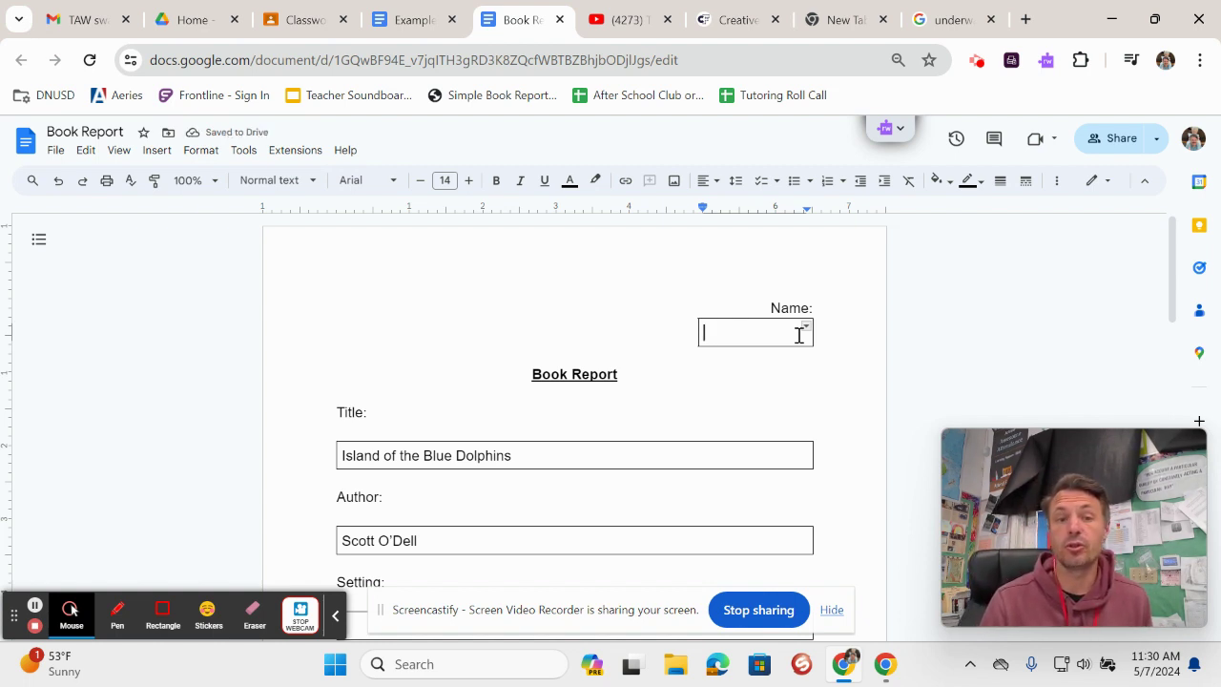
Delete the book title from the Book Report's Title box
click(538, 461)
key(BackSpace)
key(BackSpace)
key(BackSpace)
key(BackSpace)
key(BackSpace)
key(BackSpace)
key(BackSpace)
key(BackSpace)
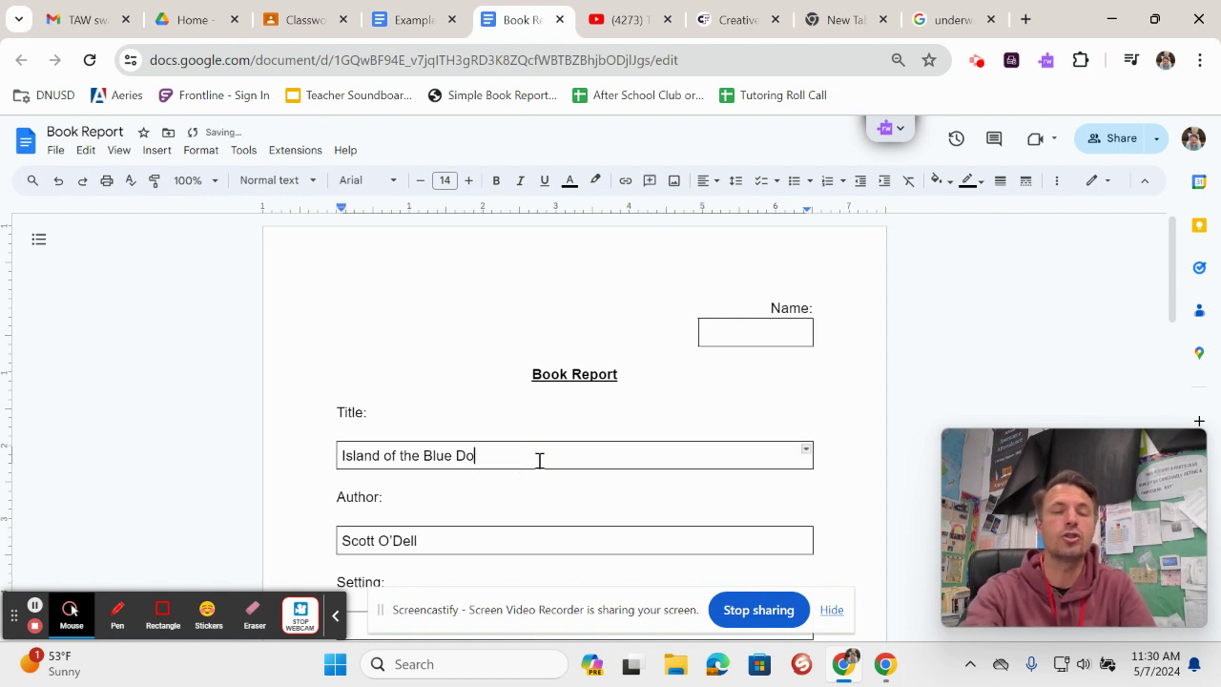
key(BackSpace)
key(BackSpace)
key(BackSpace)
key(BackSpace)
key(BackSpace)
key(BackSpace)
key(BackSpace)
key(BackSpace)
key(BackSpace)
key(BackSpace)
key(BackSpace)
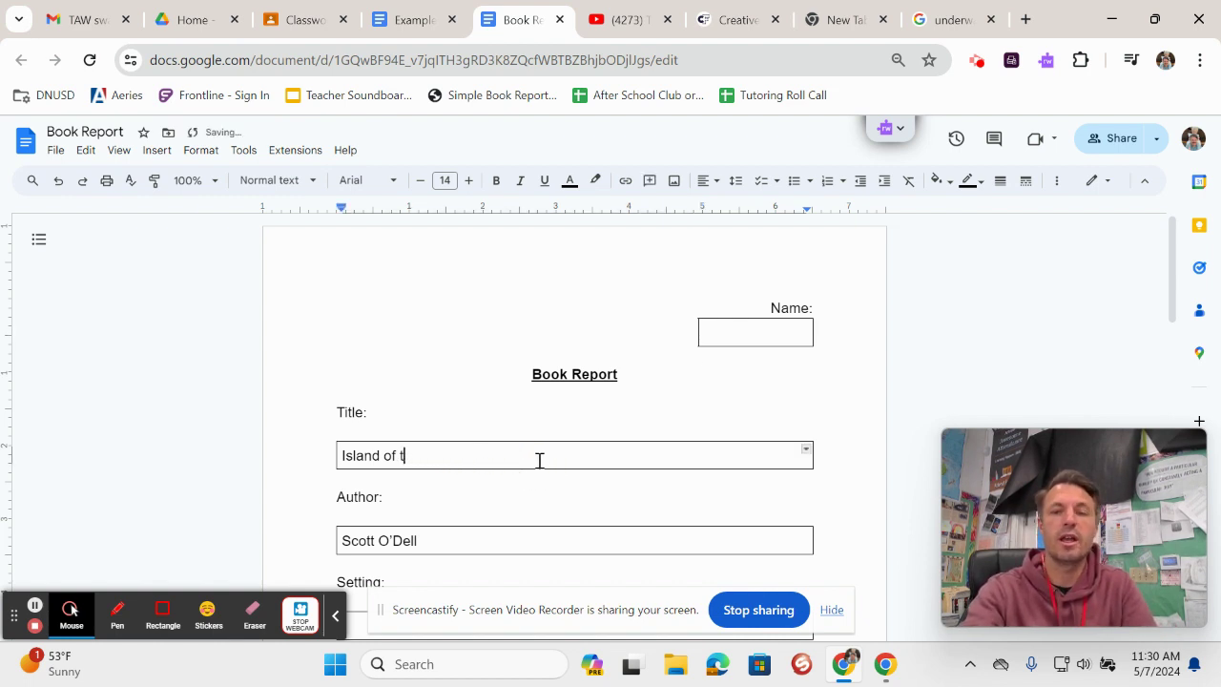
key(BackSpace)
key(BackSpace)
key(BackSpace)
key(BackSpace)
key(BackSpace)
key(BackSpace)
key(BackSpace)
key(BackSpace)
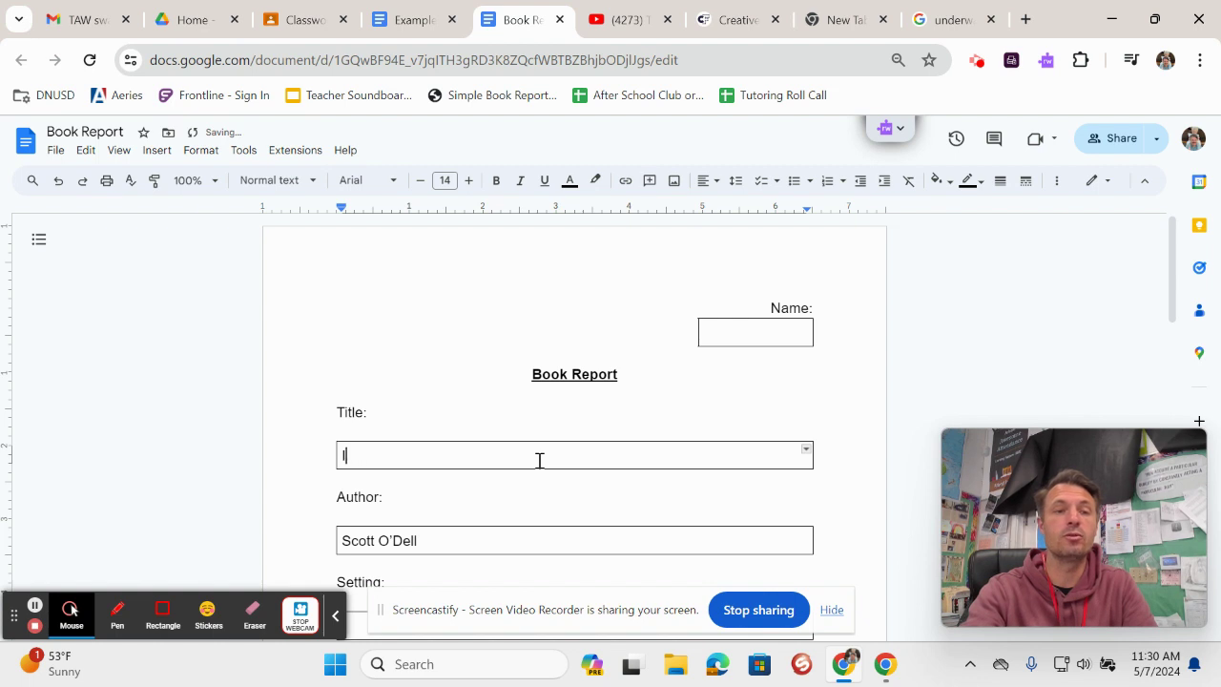
Delete the author's name from the Book Report's Author box
click(431, 541)
key(BackSpace)
key(BackSpace)
key(BackSpace)
key(BackSpace)
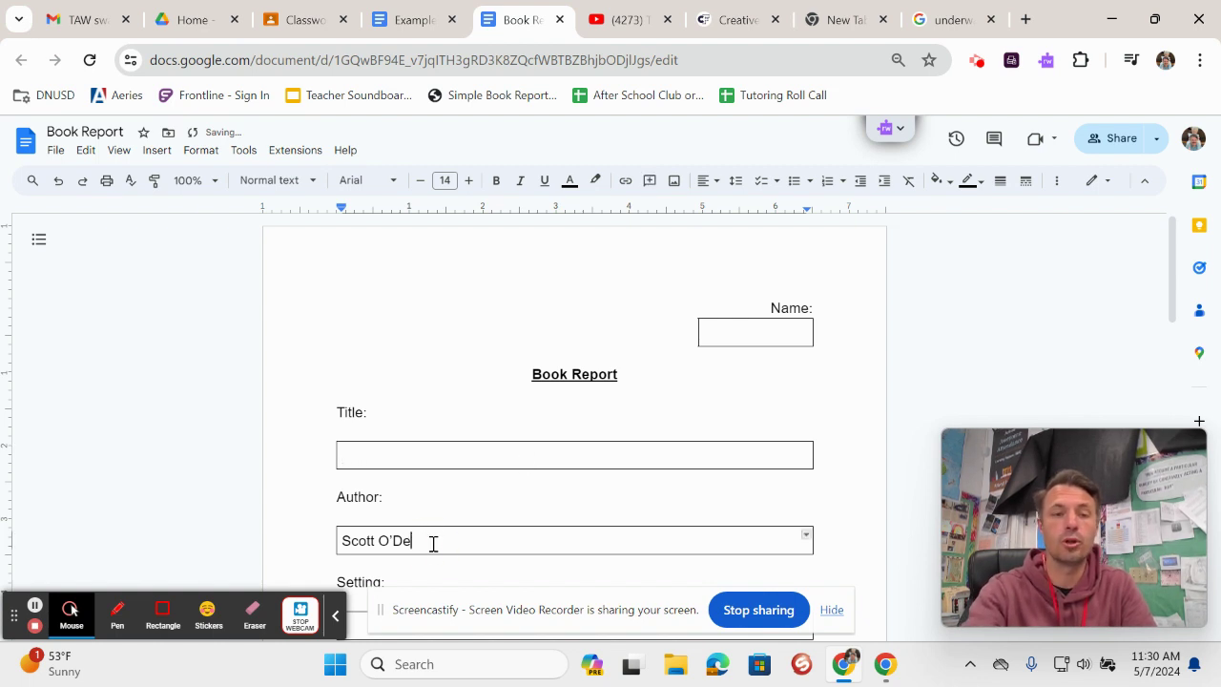
key(BackSpace)
key(BackSpace)
key(BackSpace)
key(BackSpace)
key(BackSpace)
key(BackSpace)
key(BackSpace)
key(BackSpace)
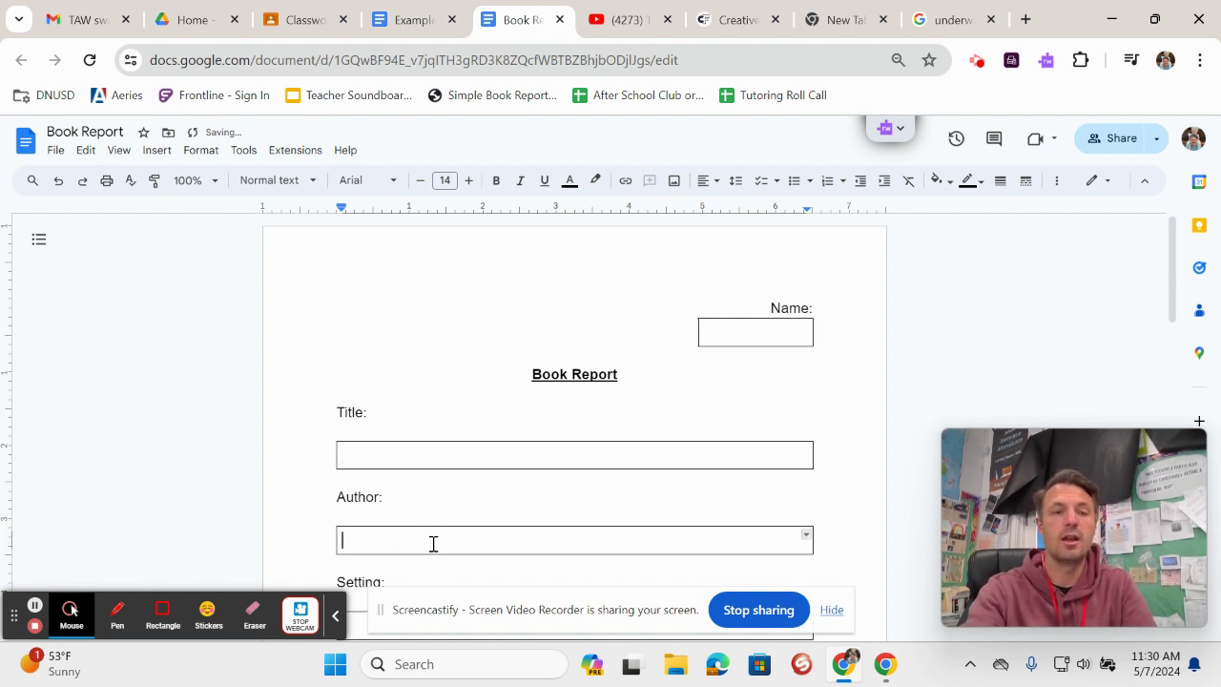